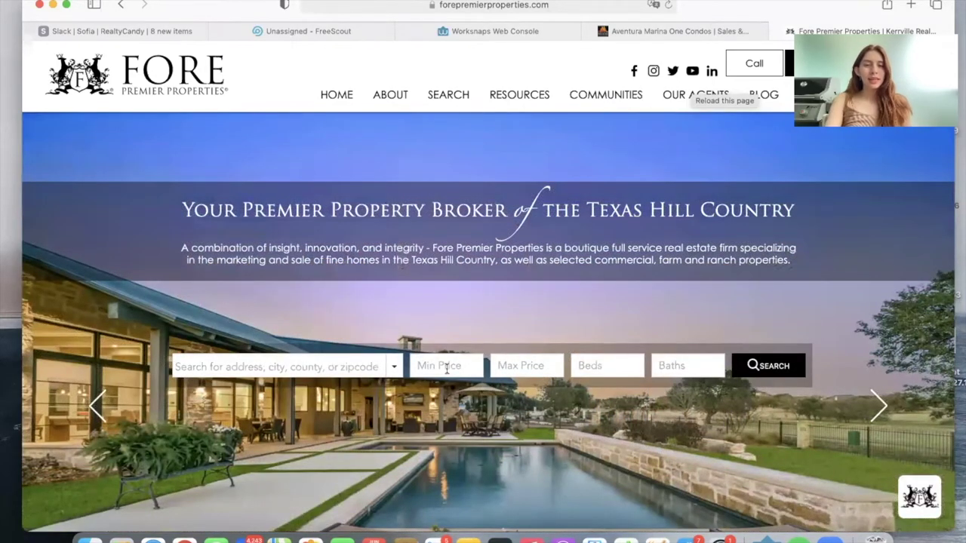
Step: Scroll down the Fore Premier Properties home page to look it over
scroll(458, 431, "down", 2)
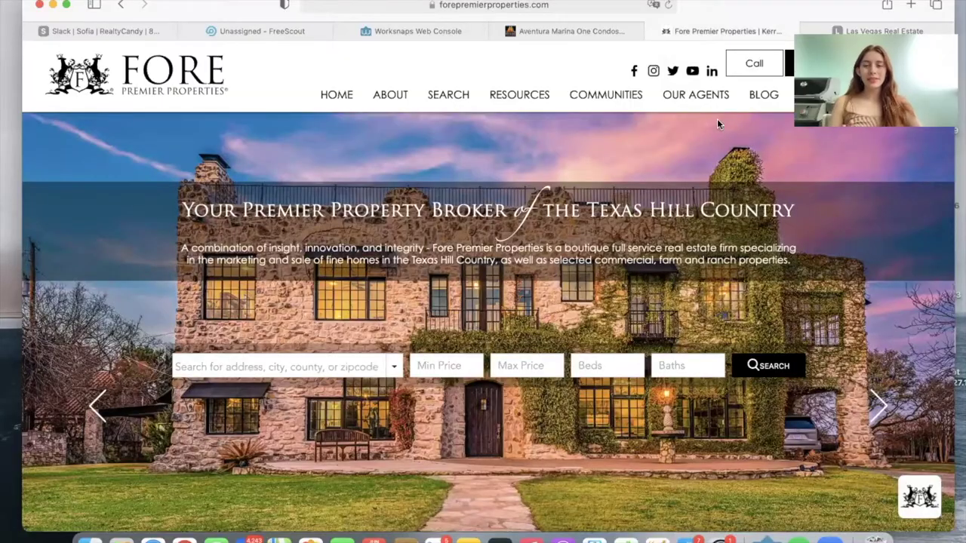
scroll(717, 121, "down", 1)
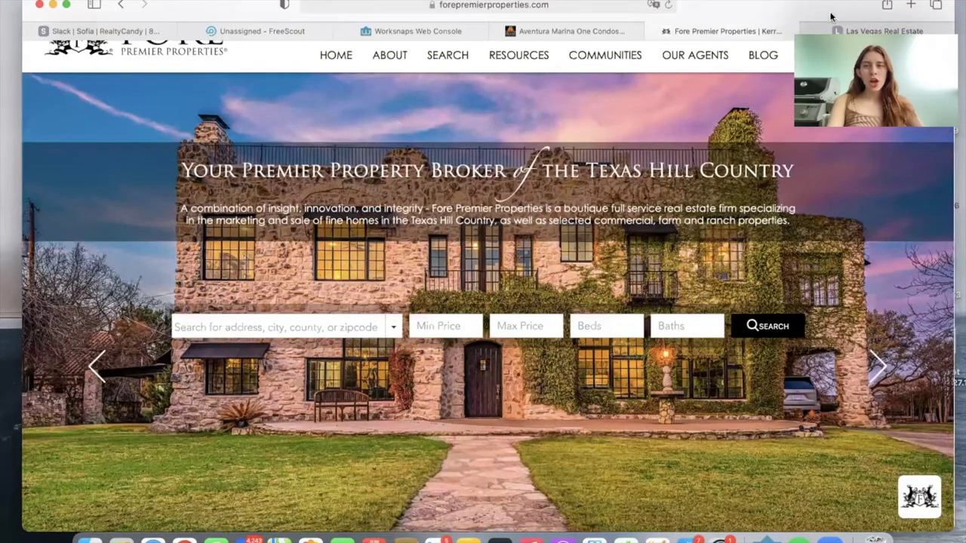
Step: View the Las Vegas Real Estate Experts section, then return to the Fore Premier Properties tab
left_click(883, 31)
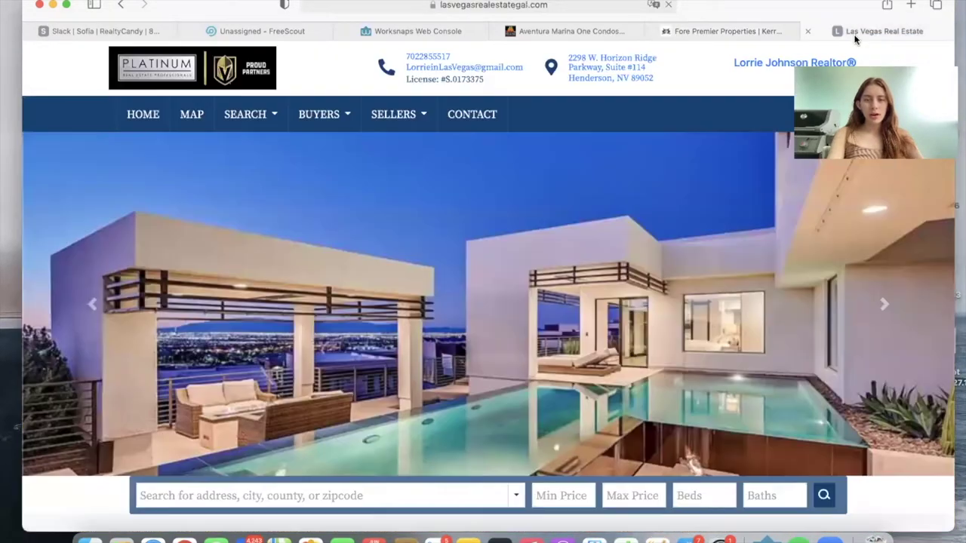
scroll(613, 258, "down", 4)
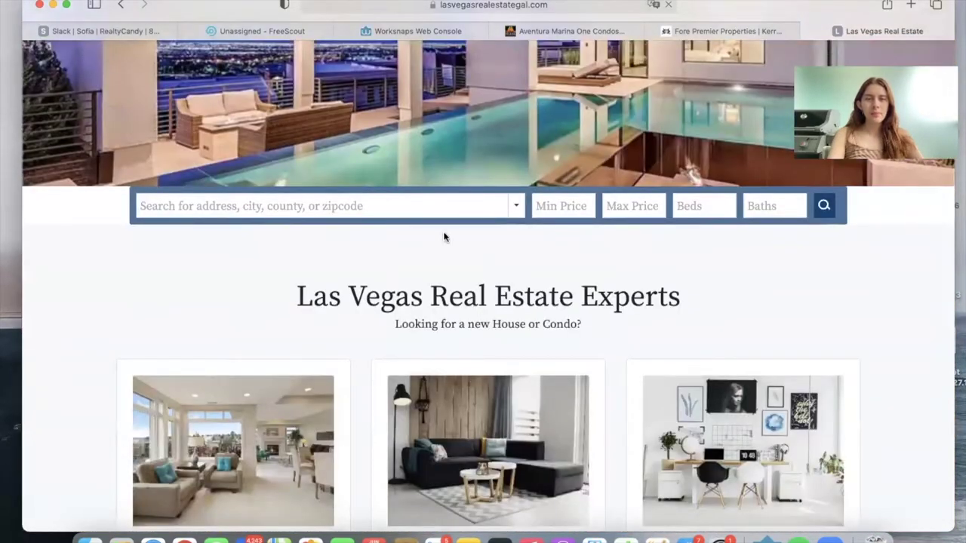
left_click(747, 31)
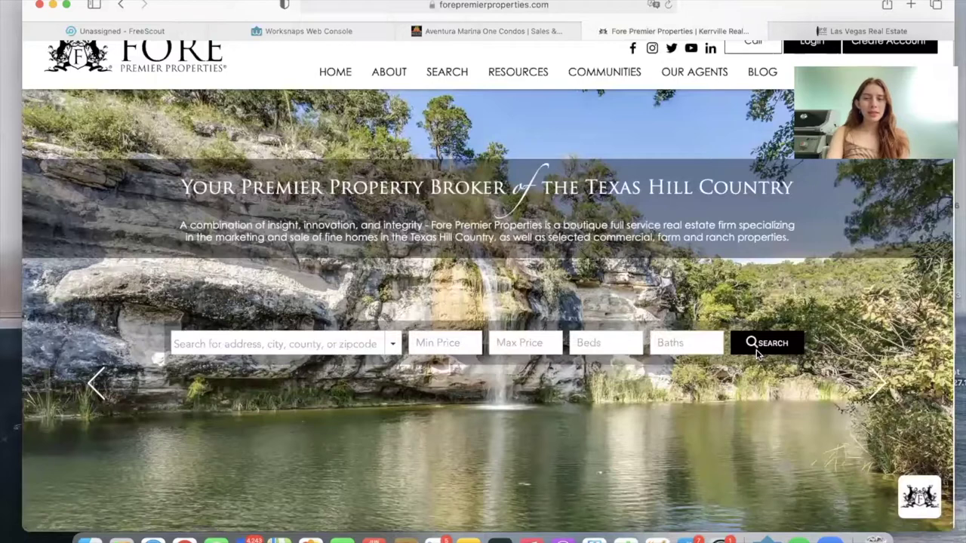
Step: Run a home-page property search, browse the results, and open the $47,500,000 San Saba virtual tour
left_click(757, 351)
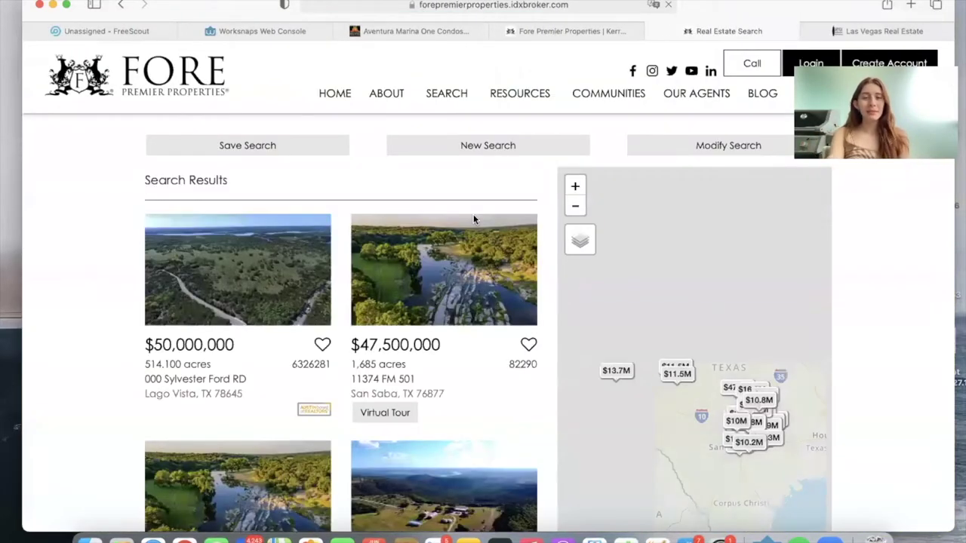
scroll(474, 219, "down", 5)
scroll(453, 174, "up", 5)
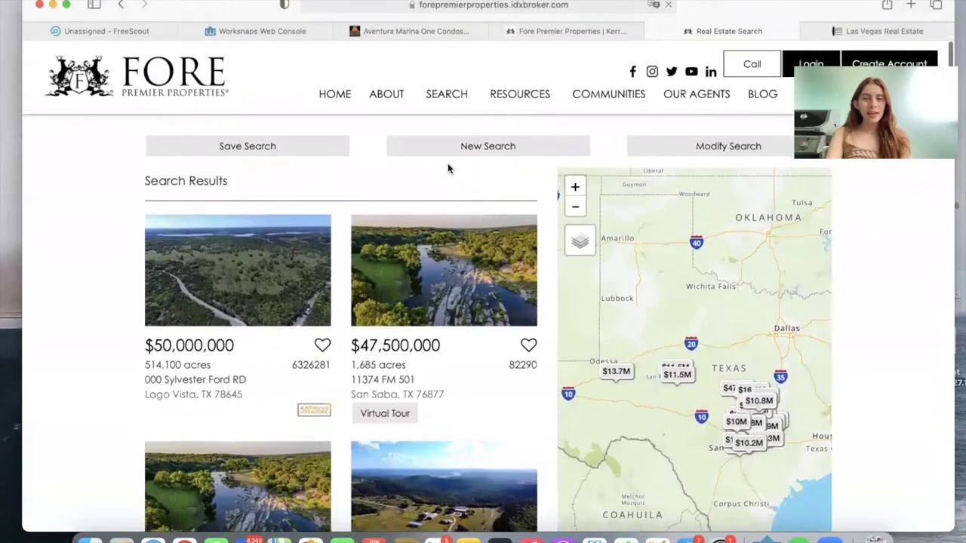
scroll(437, 483, "down", 5)
scroll(438, 483, "up", 1)
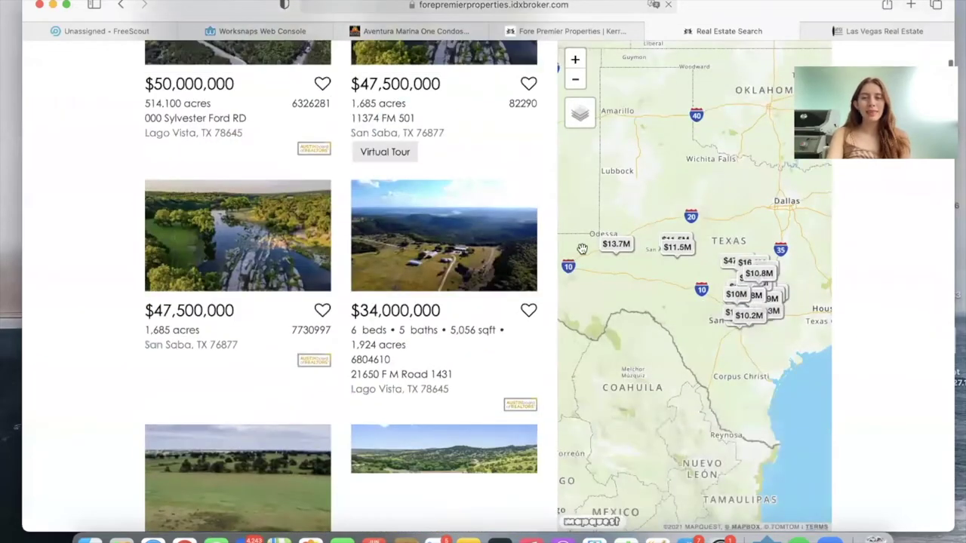
scroll(701, 288, "up", 5)
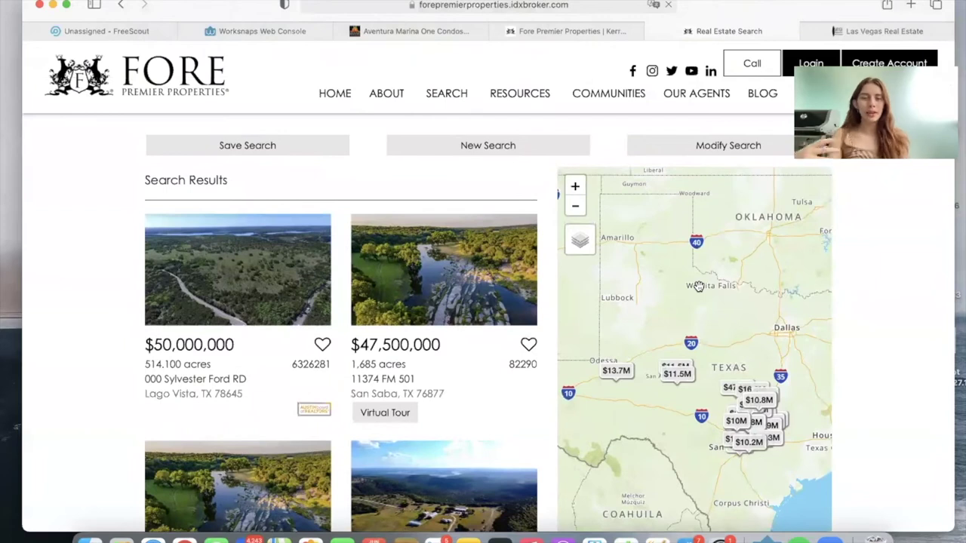
scroll(394, 340, "down", 2)
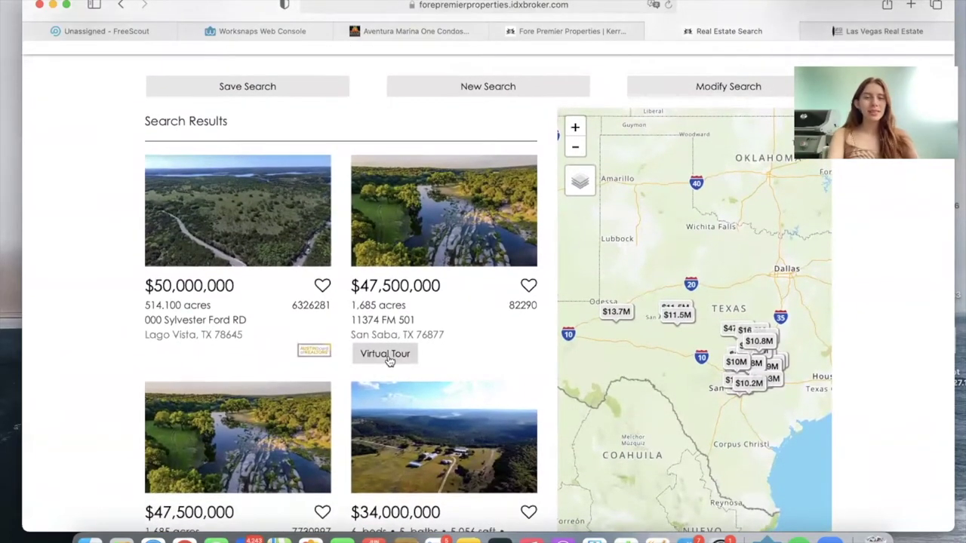
scroll(388, 361, "up", 2)
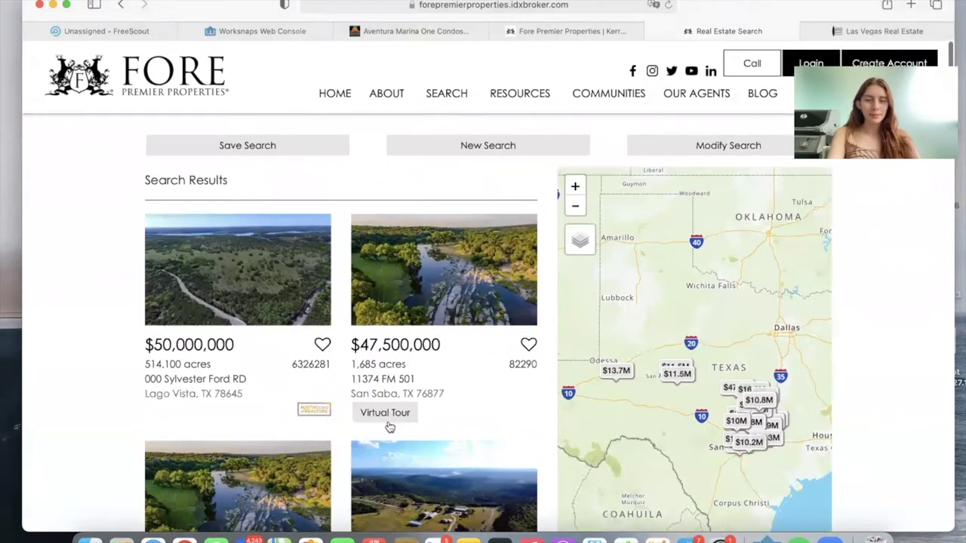
left_click(388, 421)
Step: Move the San Saba tour window down, view Photos 3 through 5, then close it
left_click_drag(113, 10, 135, 43)
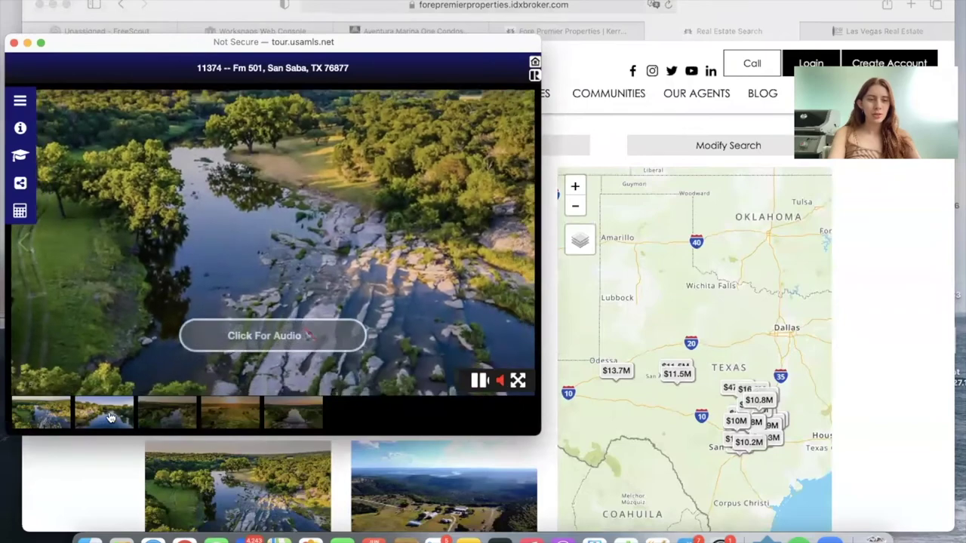
left_click(167, 415)
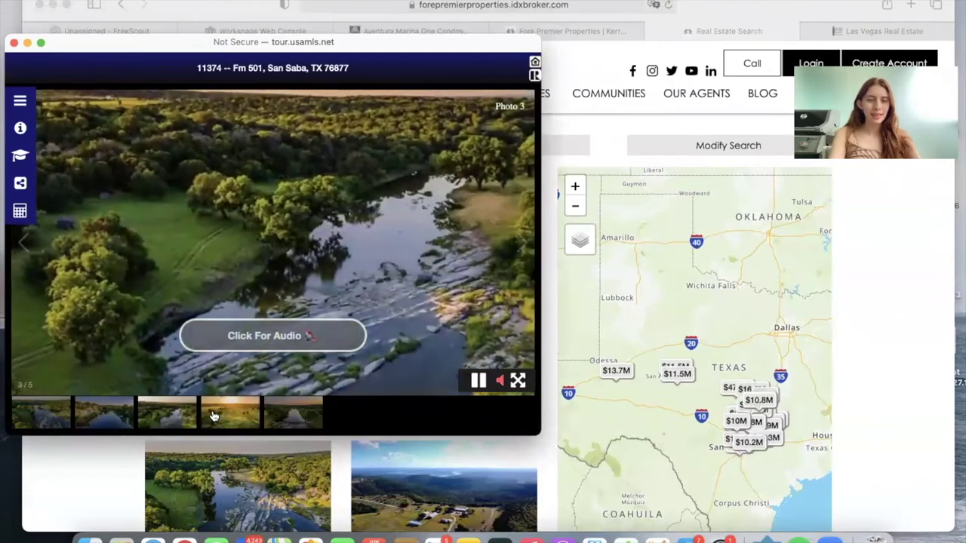
left_click(213, 416)
left_click(295, 416)
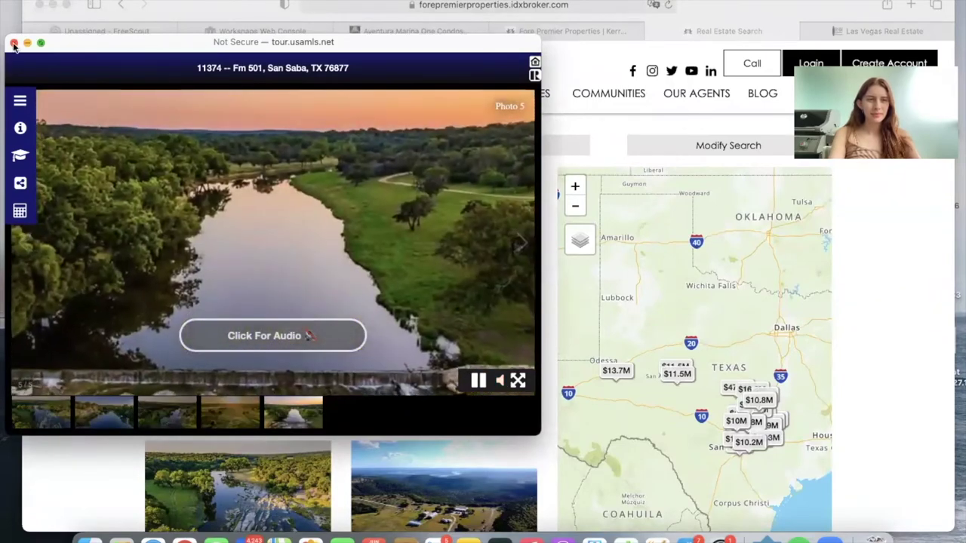
left_click(14, 44)
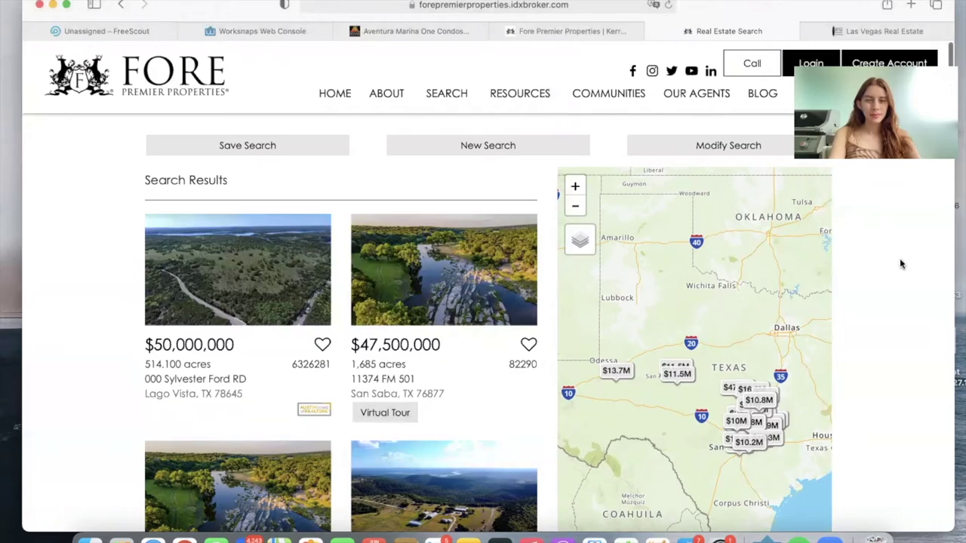
scroll(900, 263, "down", 5)
Step: Open the $18,000,000 listing at 706 Paleface Ranch Rd South and advance its photo gallery twice
left_click(436, 363)
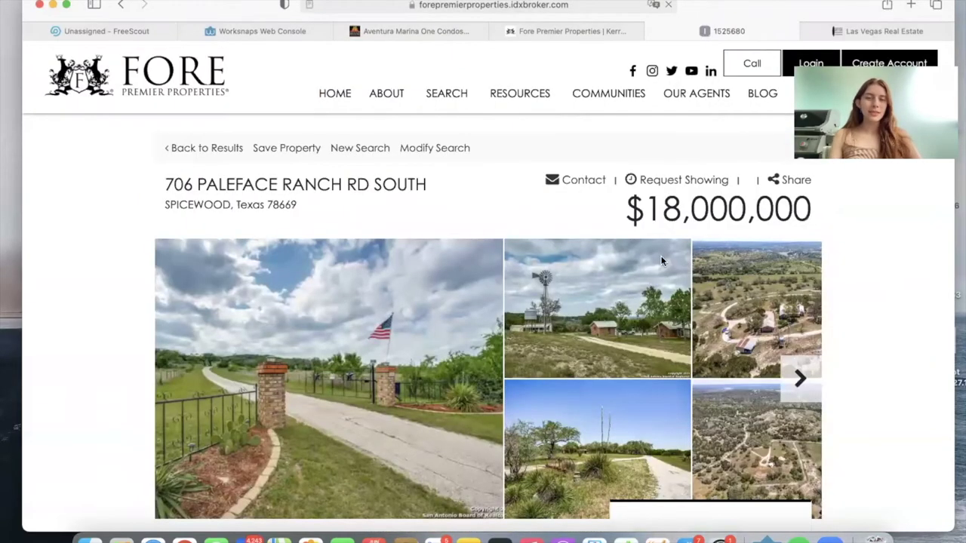
scroll(661, 261, "down", 2)
left_click(785, 303)
left_click(783, 302)
Step: Advance the gallery again, then expand and collapse the Primary Features and Interior Features sections
left_click(783, 302)
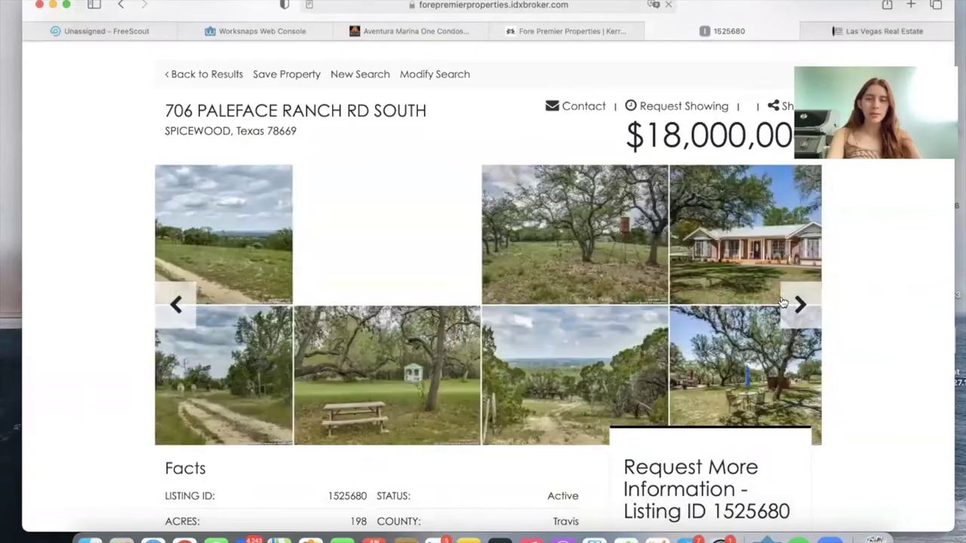
scroll(782, 301, "down", 6)
scroll(529, 227, "up", 3)
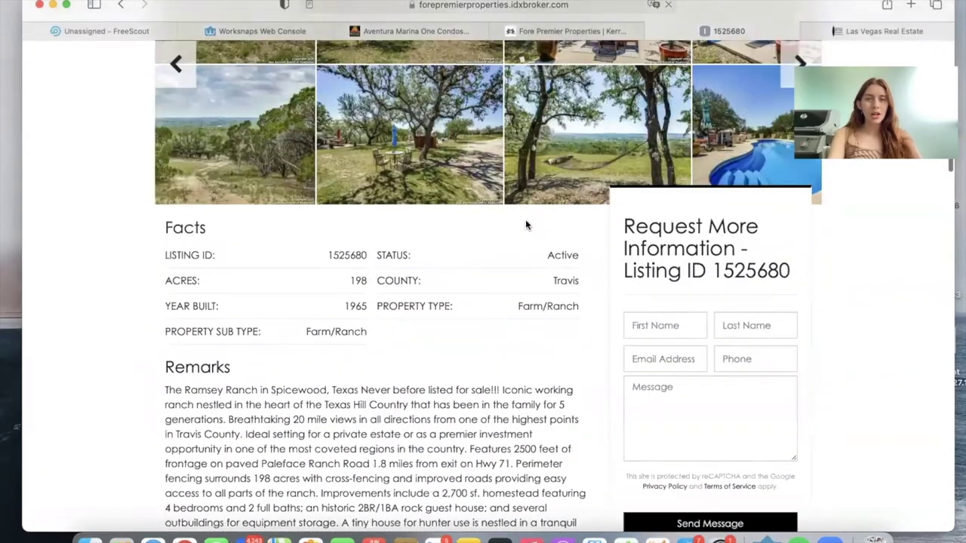
scroll(566, 179, "down", 8)
left_click(581, 209)
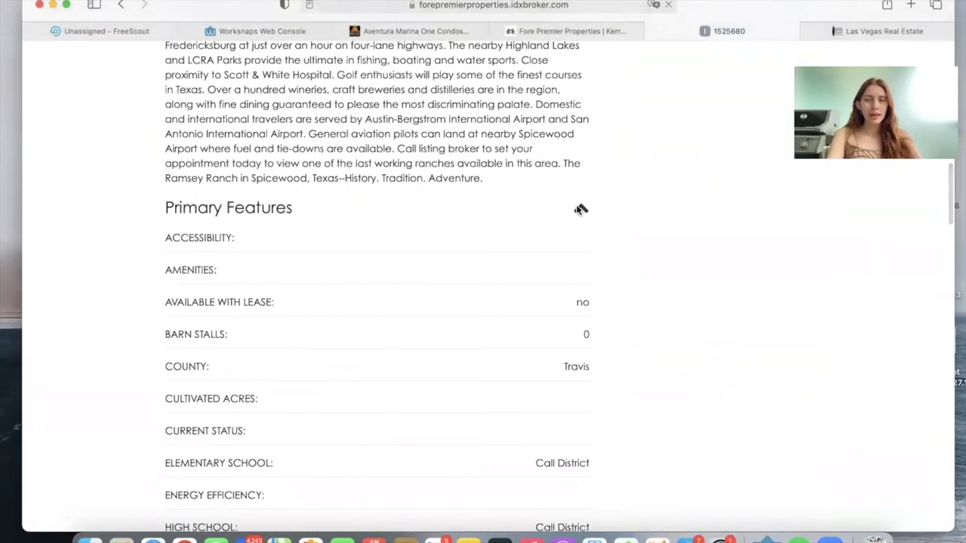
left_click(580, 209)
scroll(580, 209, "down", 2)
left_click(579, 164)
scroll(579, 170, "down", 1)
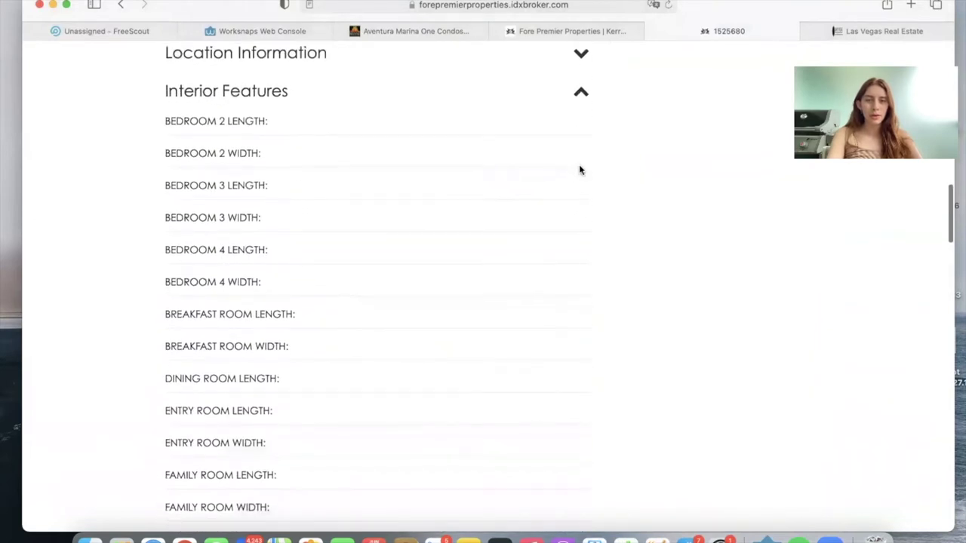
left_click(581, 92)
Step: Scroll down the Spicewood listing to its Popular Listings section
scroll(247, 172, "down", 1)
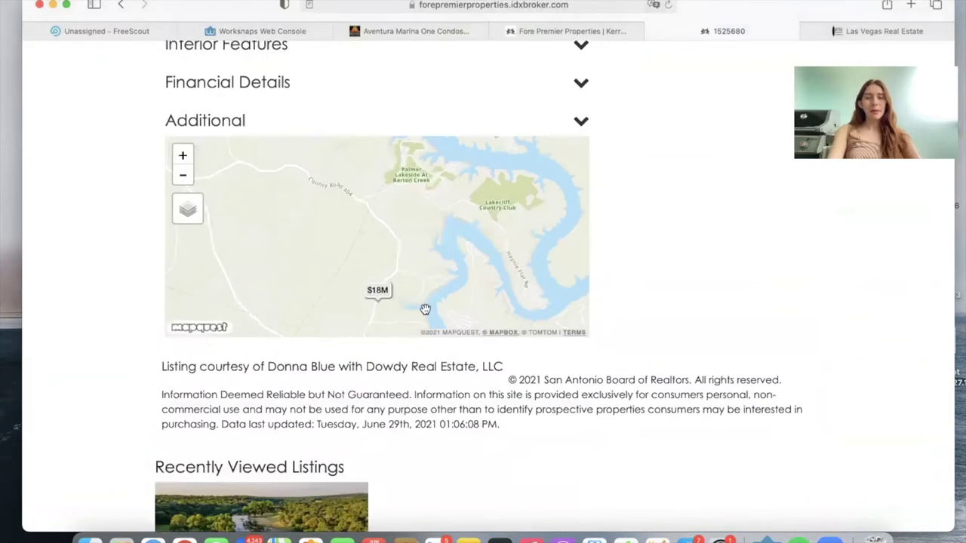
scroll(417, 305, "down", 5)
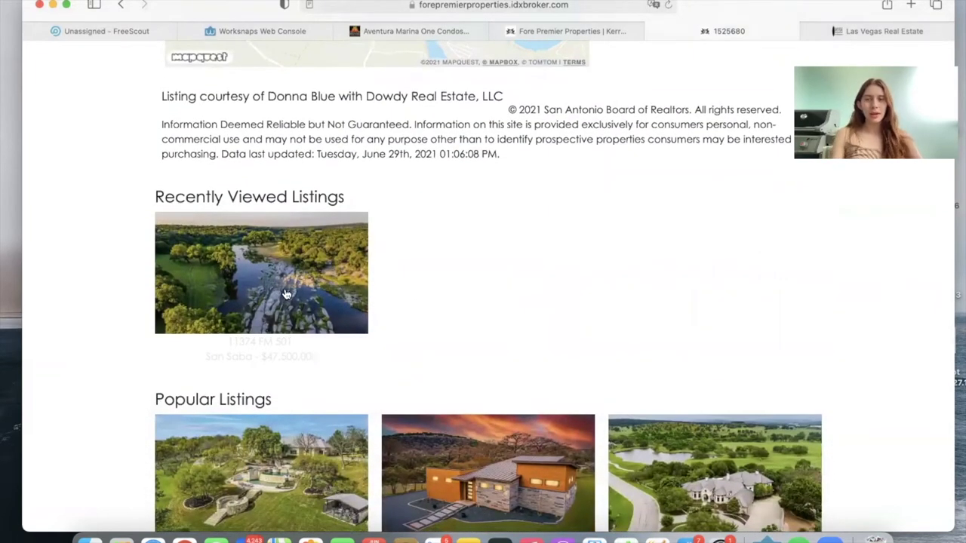
scroll(317, 249, "down", 4)
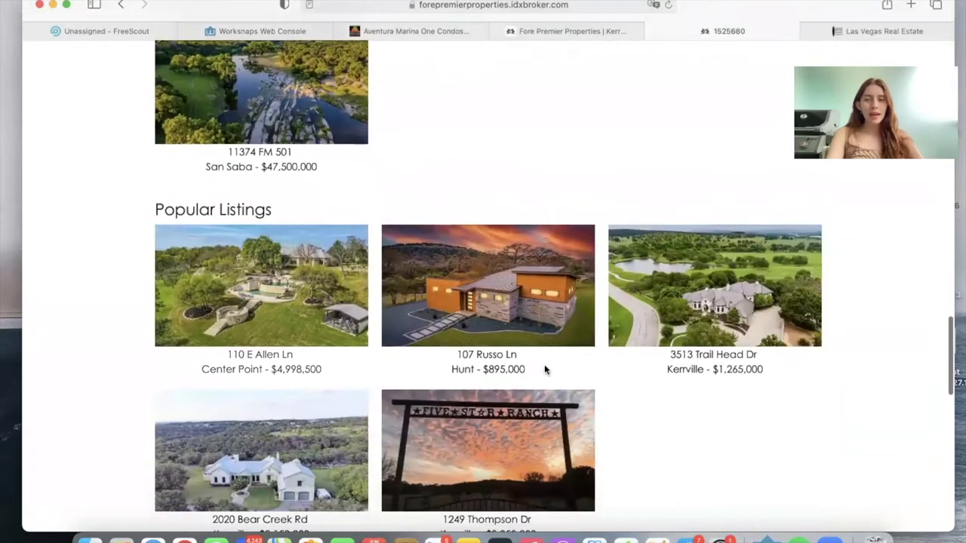
scroll(547, 370, "down", 6)
scroll(547, 339, "up", 1)
Step: Go back to the search results and open the new property search form
key("super+bracketleft")
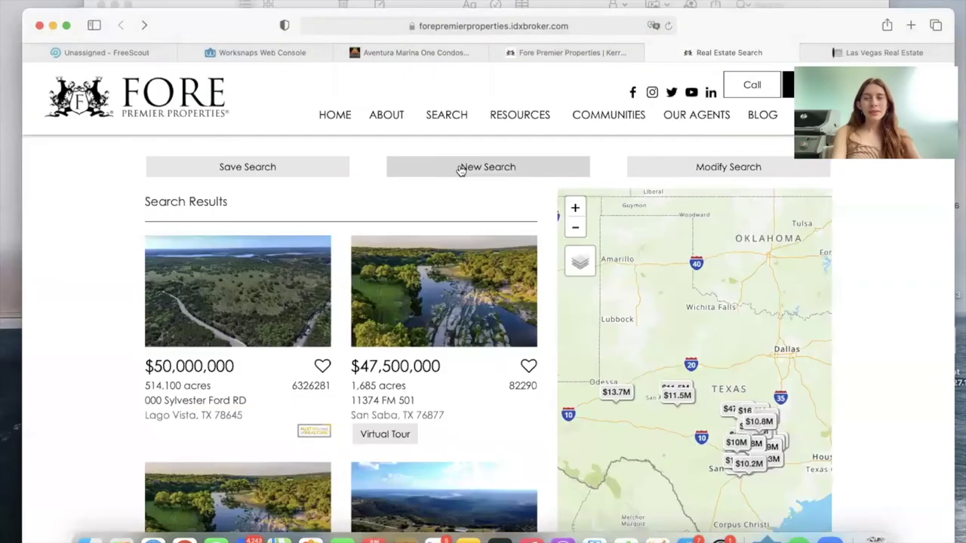
left_click(460, 167)
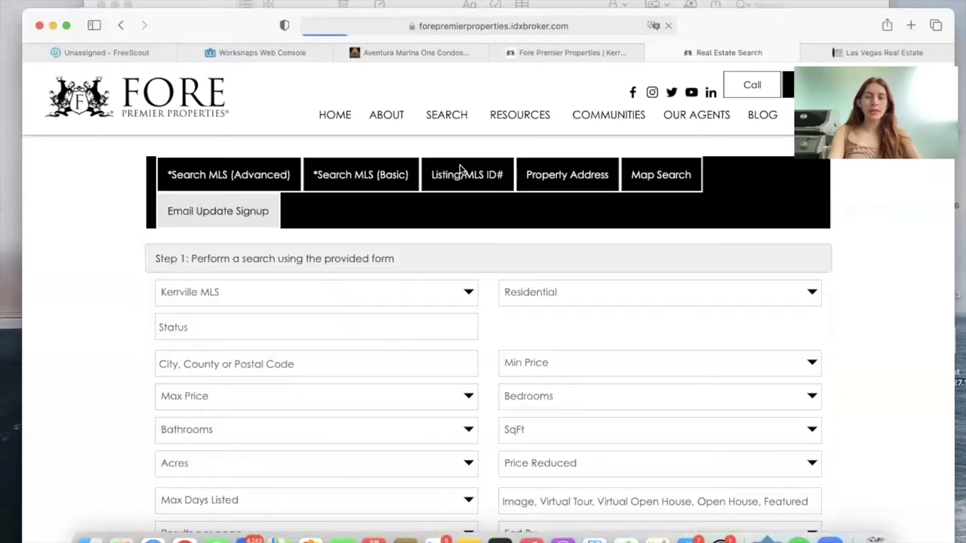
scroll(729, 237, "down", 1)
scroll(729, 227, "up", 1)
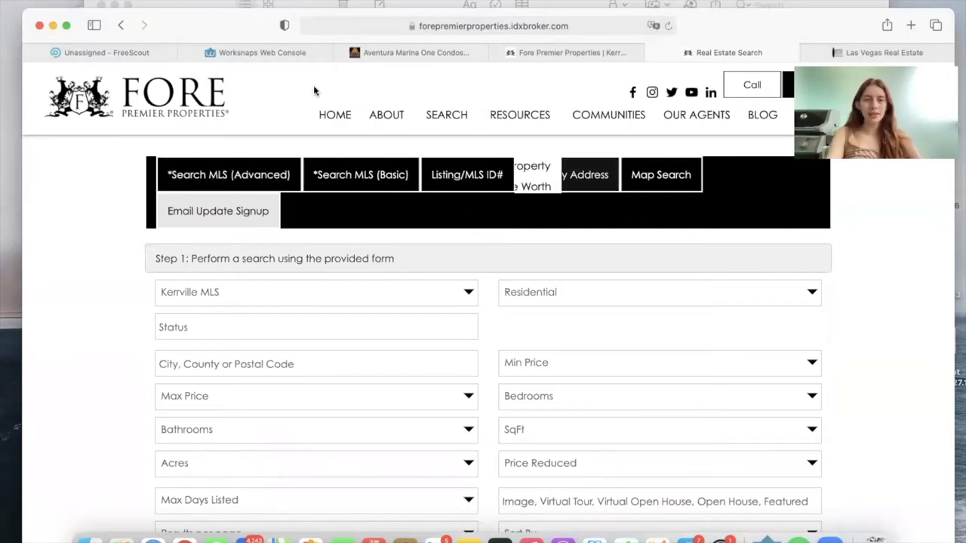
Step: Load the Search MLS (Advanced) form and scroll to its Status and Construction/Exterior filters
left_click(253, 175)
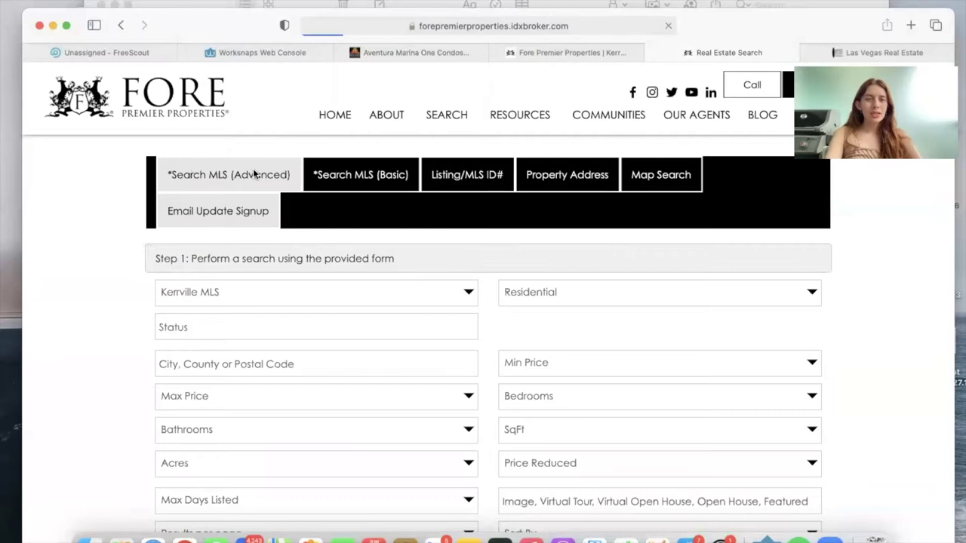
scroll(371, 327, "down", 5)
scroll(371, 265, "down", 2)
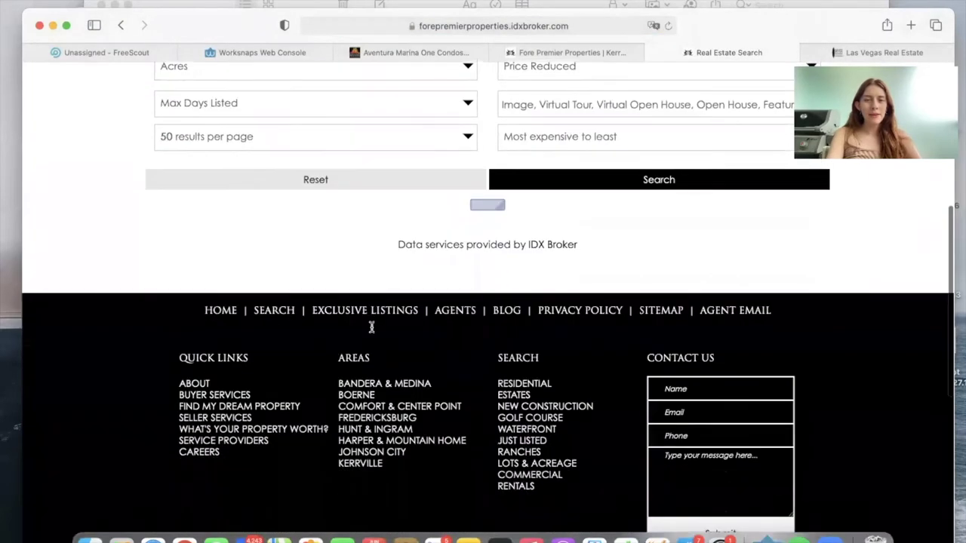
scroll(371, 330, "up", 5)
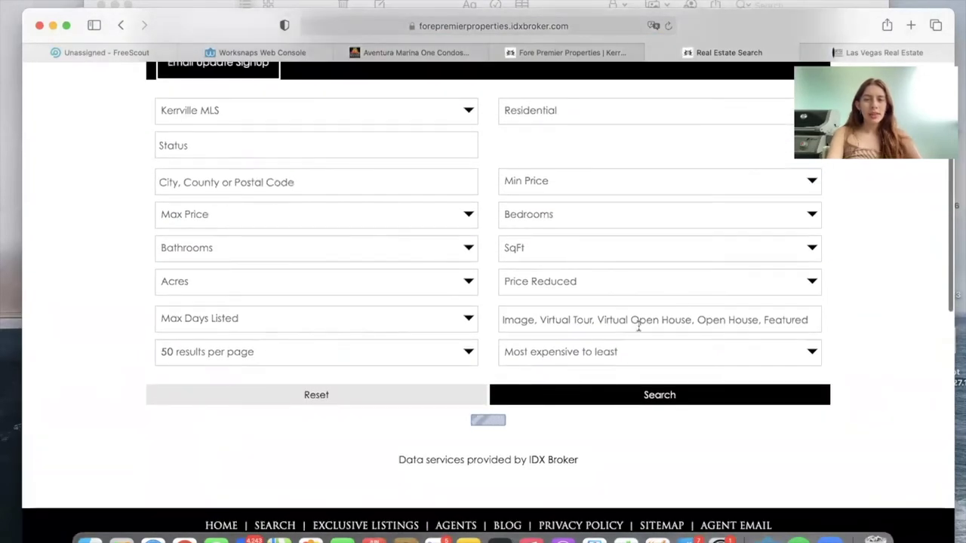
scroll(548, 278, "down", 2)
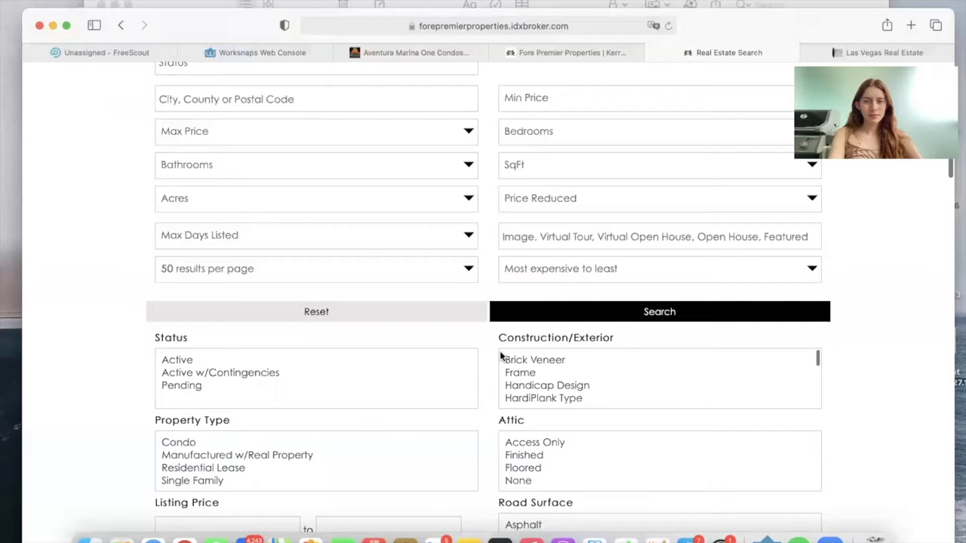
scroll(853, 388, "down", 3)
scroll(741, 249, "down", 3)
scroll(741, 251, "up", 2)
scroll(736, 261, "down", 3)
scroll(701, 337, "down", 3)
scroll(701, 338, "up", 3)
left_click(347, 399)
left_click(476, 357)
left_click(474, 378)
left_click(381, 404)
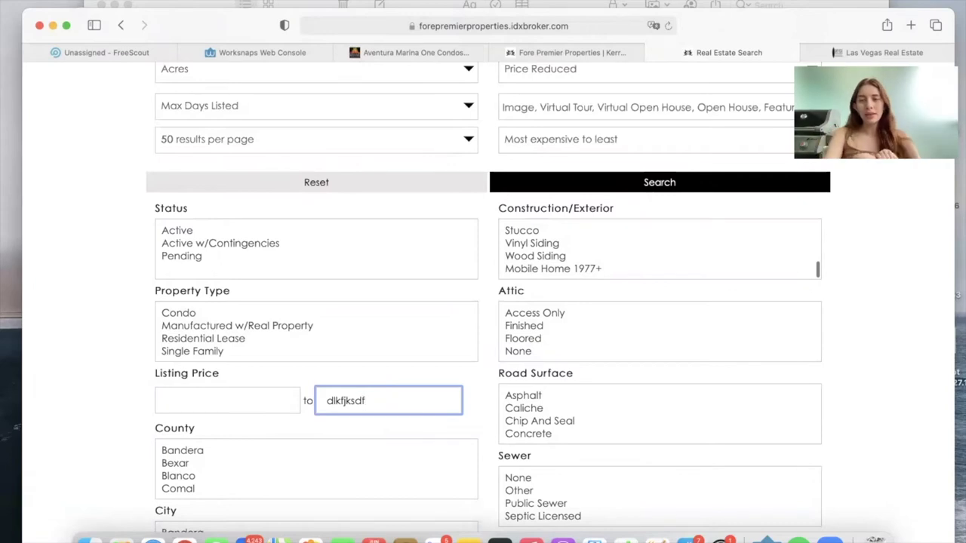
key("super+a")
key("BackSpace")
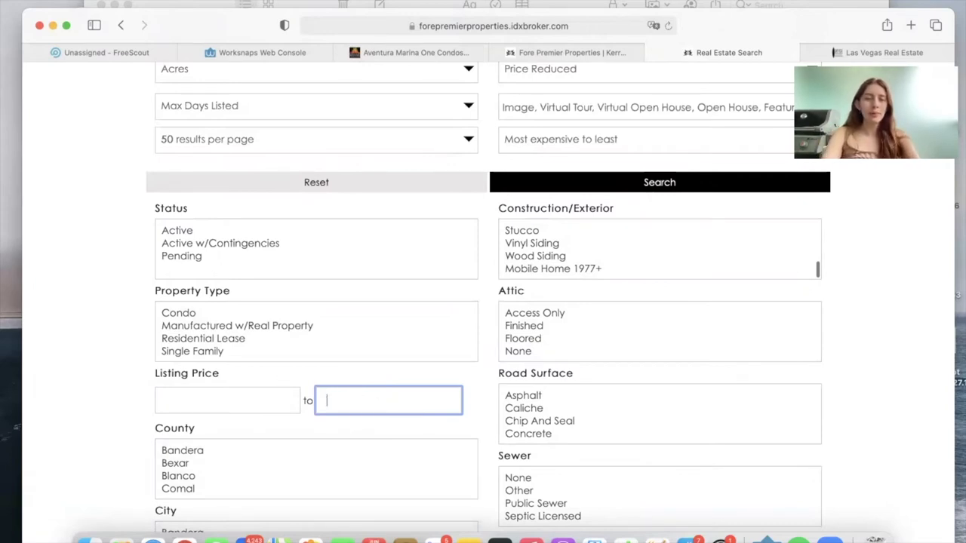
left_click(528, 326)
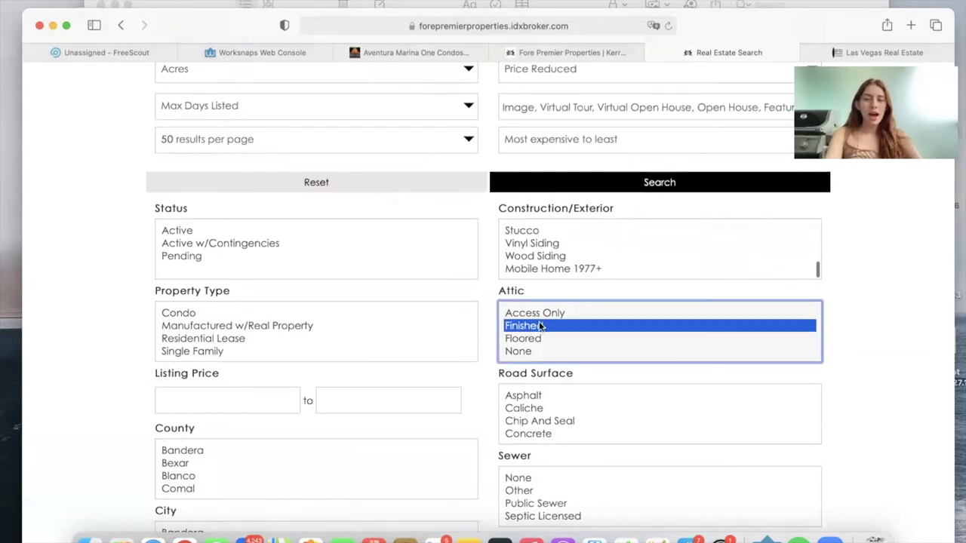
scroll(677, 345, "down", 3)
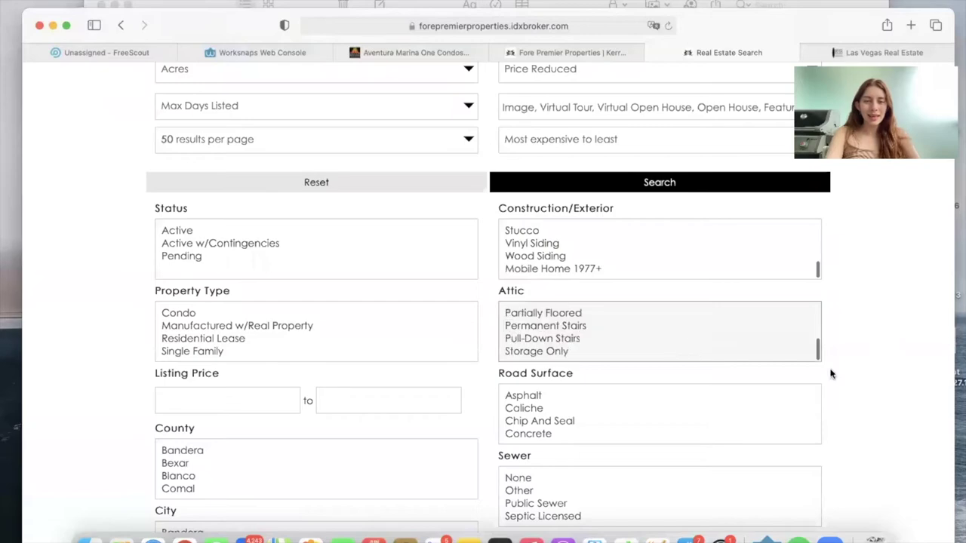
scroll(838, 373, "down", 10)
scroll(867, 389, "down", 15)
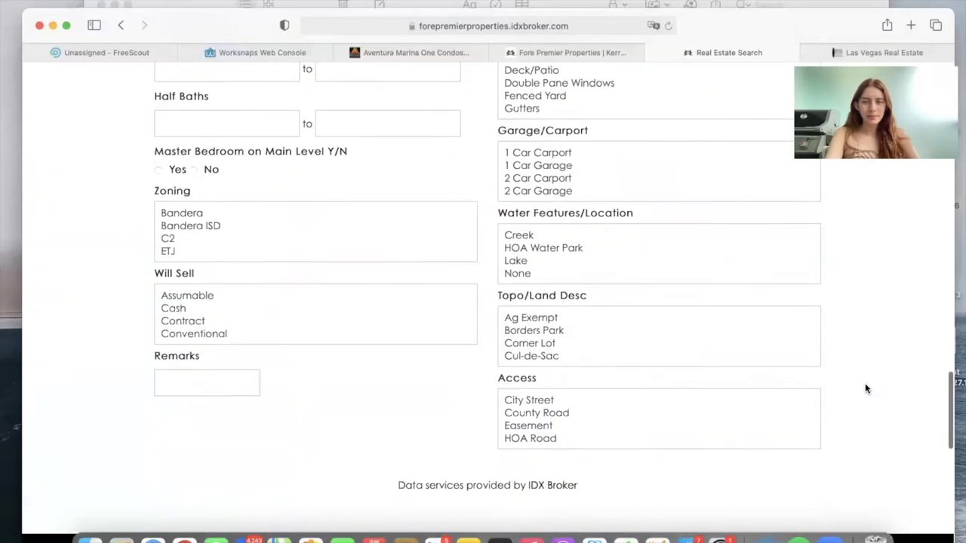
scroll(866, 389, "up", 5)
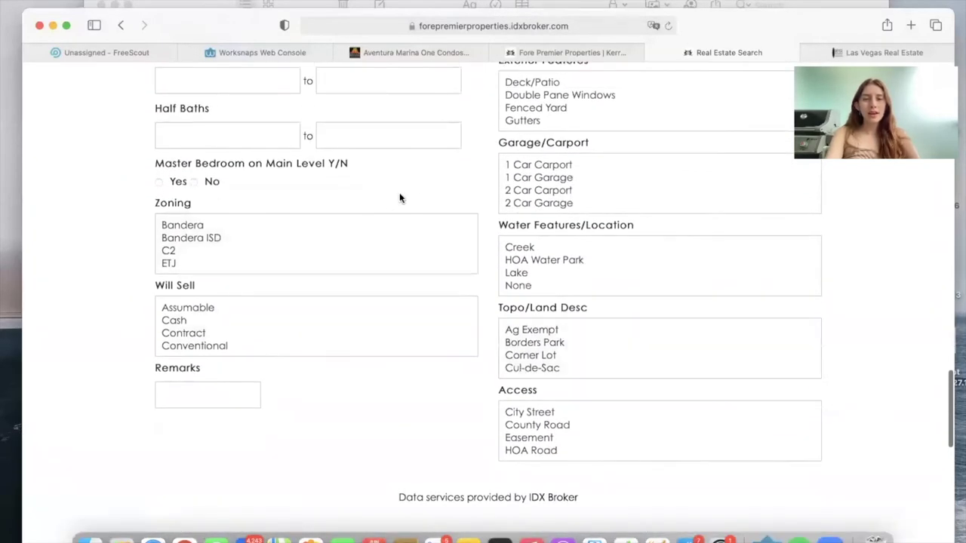
scroll(418, 194, "up", 6)
scroll(418, 194, "up", 20)
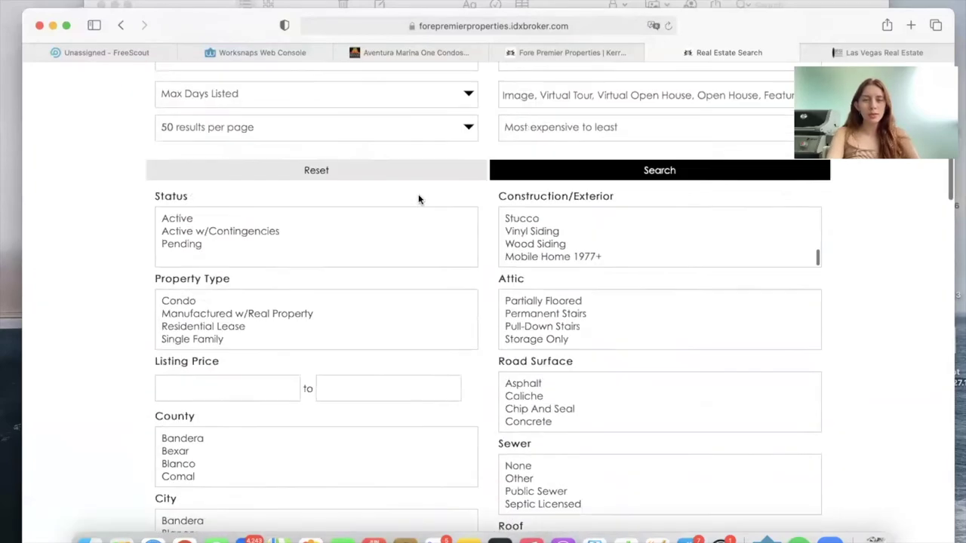
mouse_move(339, 141)
scroll(505, 348, "down", 10)
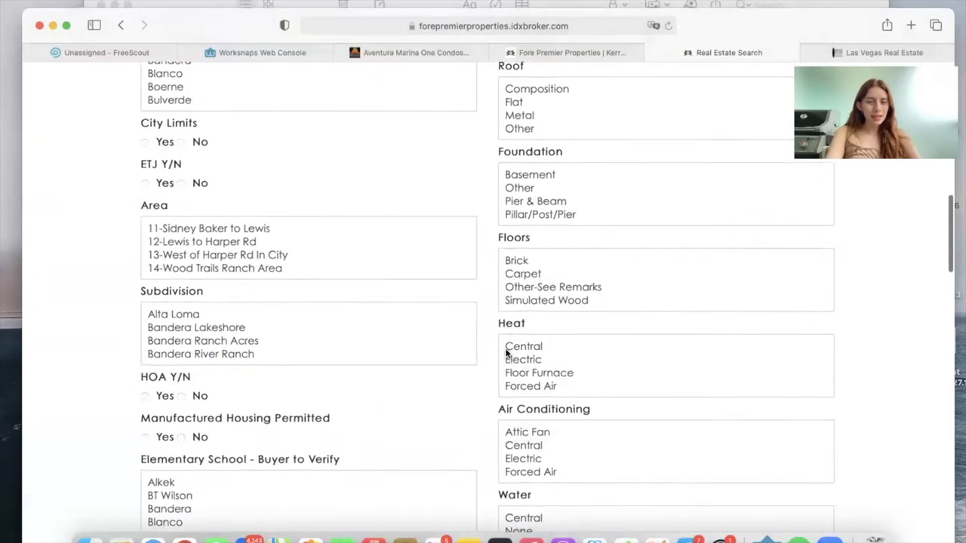
scroll(504, 348, "up", 10)
scroll(509, 352, "down", 1)
left_click(369, 188)
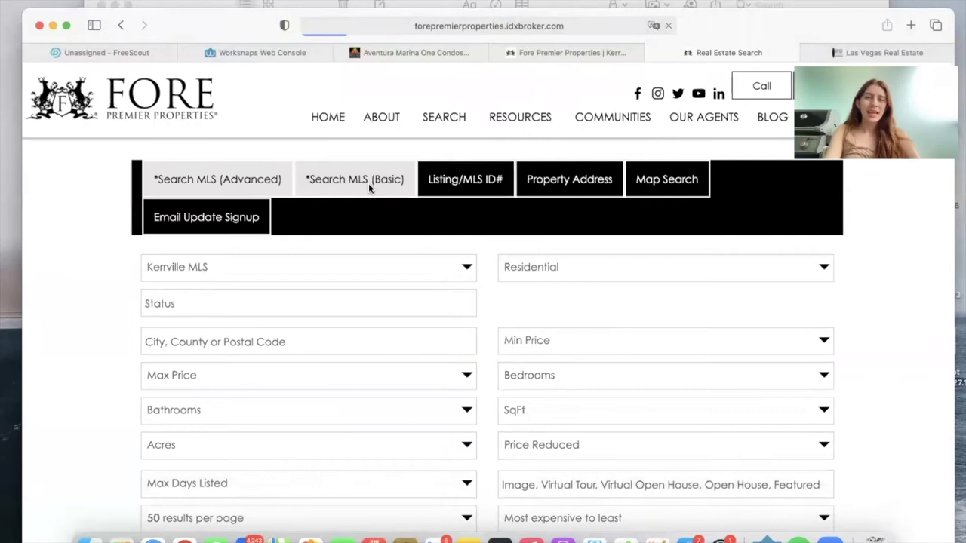
scroll(649, 351, "down", 4)
scroll(668, 367, "up", 3)
left_click(217, 94)
scroll(471, 392, "down", 1)
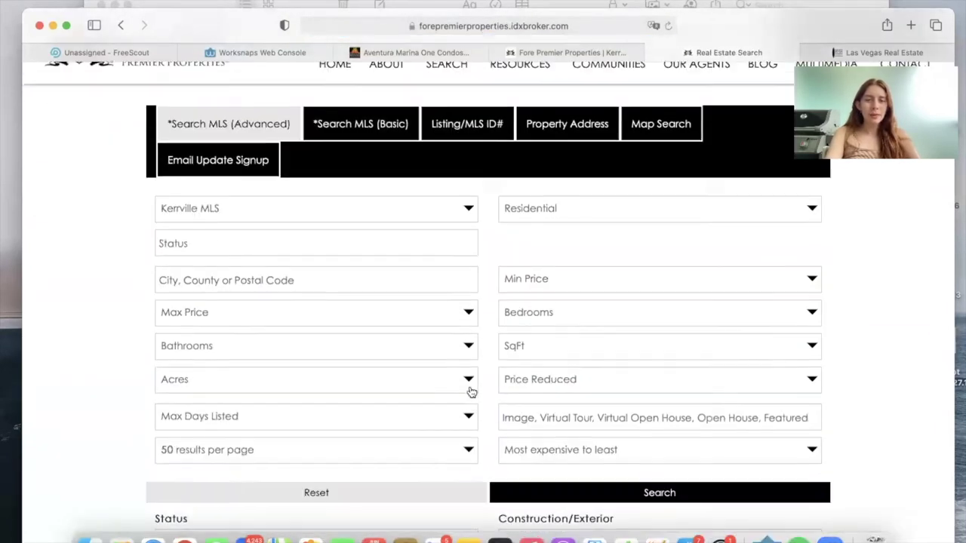
Step: Switch through the Basic, Advanced and Listing/MLS ID# search tabs, clicking into the listing ID field
left_click(361, 109)
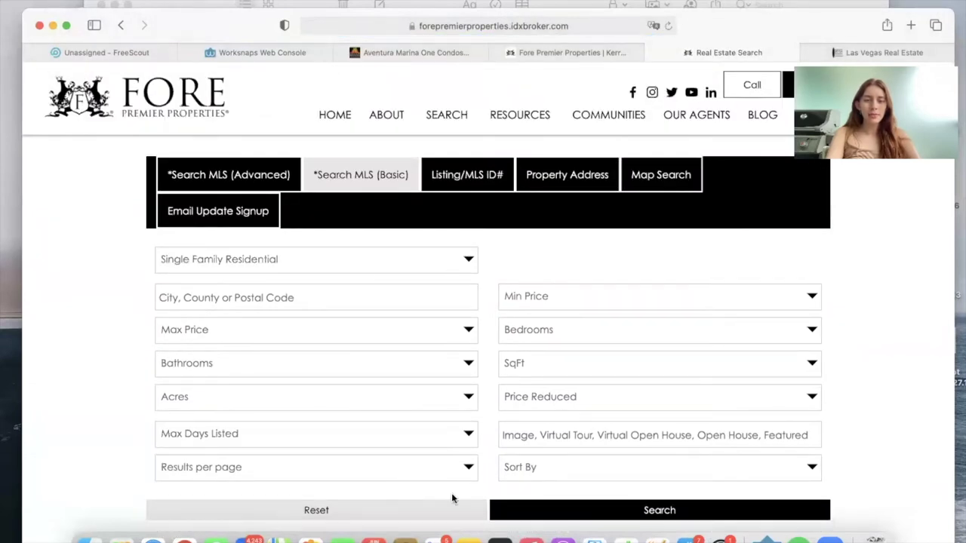
left_click(248, 181)
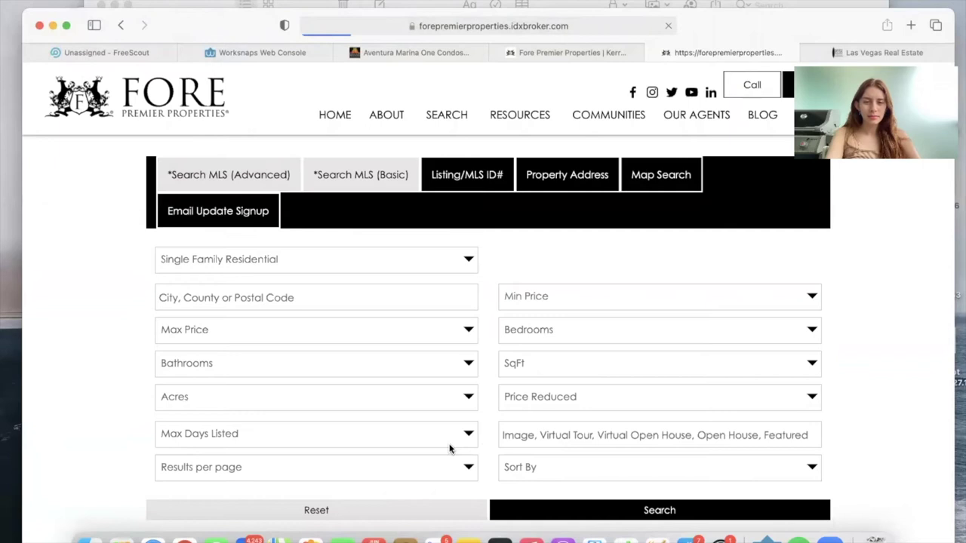
left_click(384, 169)
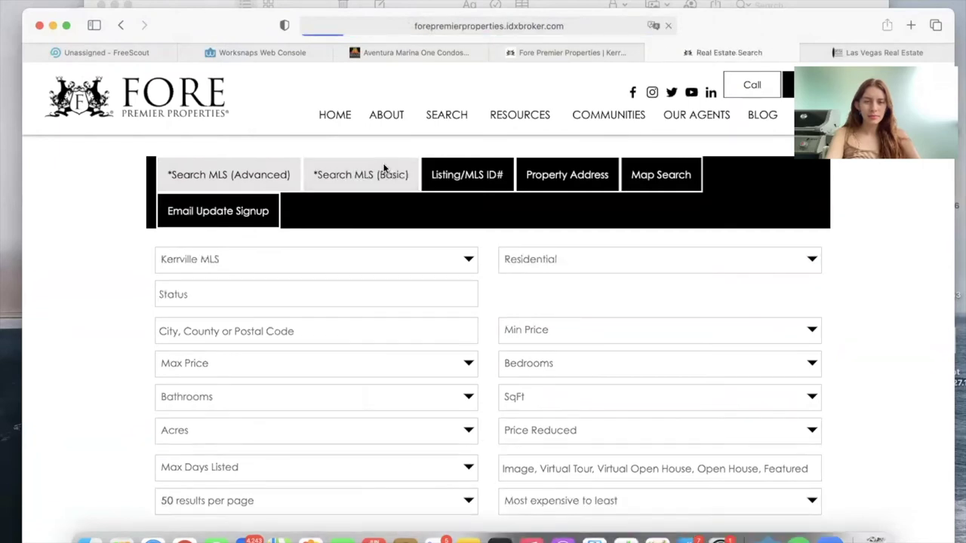
left_click(457, 187)
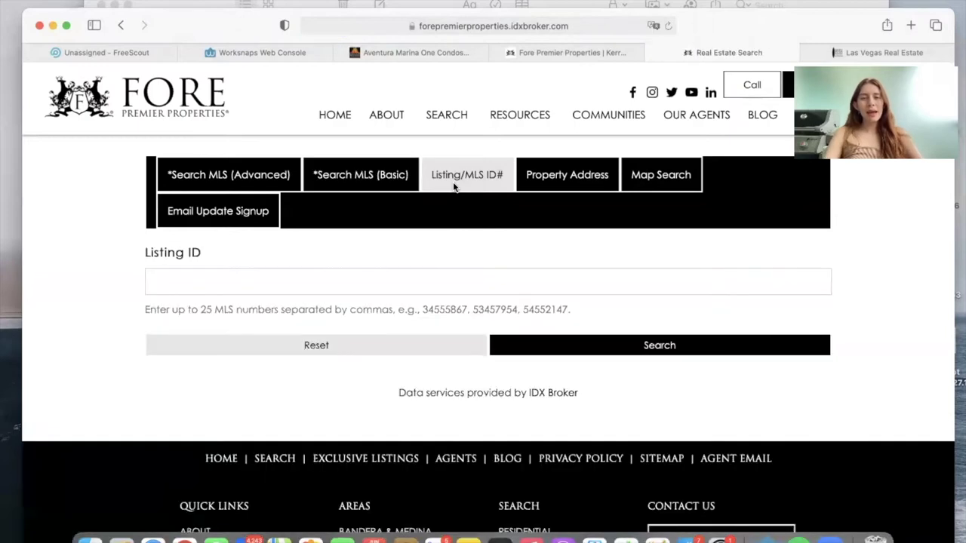
left_click(424, 283)
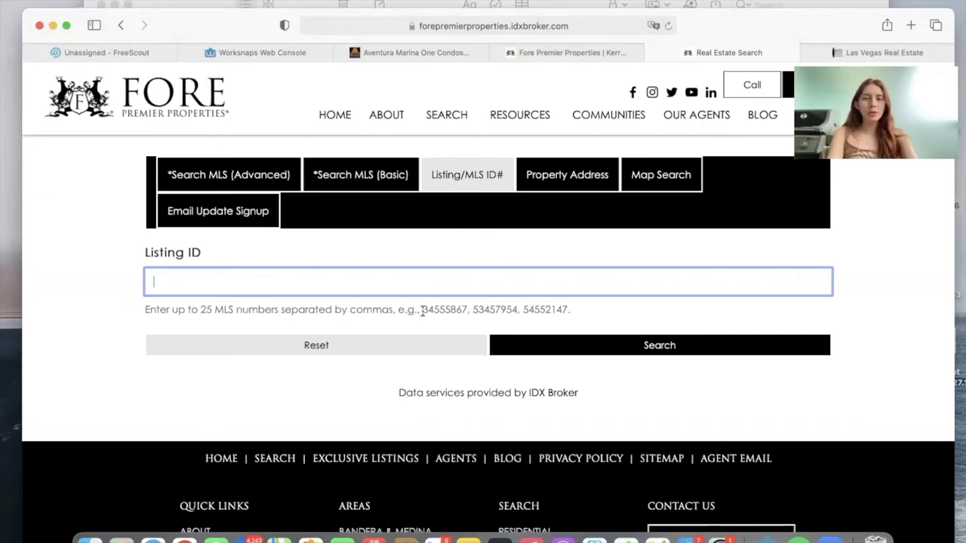
Step: Open the Property Address search, click the Address field, and check Market Area choices unchanged
left_click(591, 177)
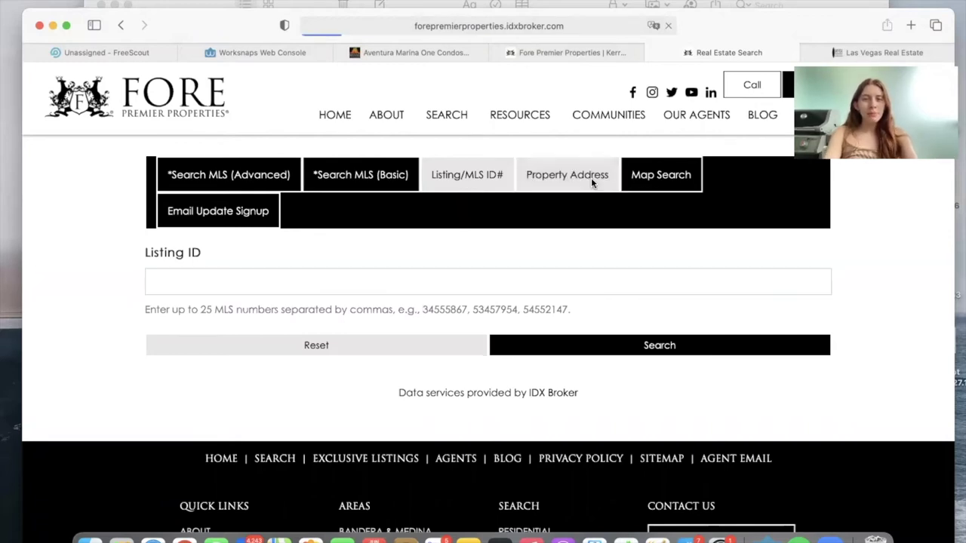
scroll(338, 301, "down", 1)
scroll(337, 301, "down", 1)
left_click(295, 339)
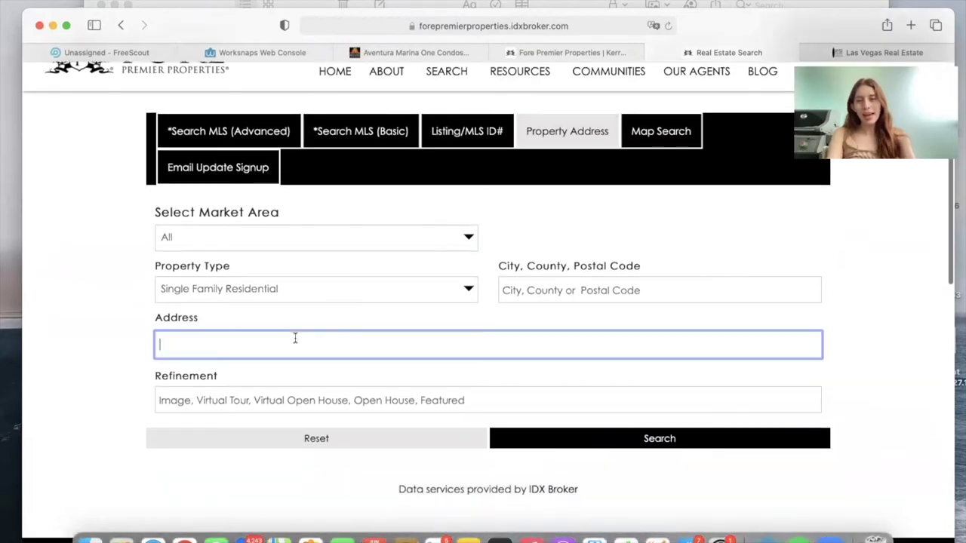
left_click(267, 241)
left_click(533, 237)
Step: Click City/County/Postal Code, keep Single Family Residential as property type, and show Refinement options
left_click(539, 289)
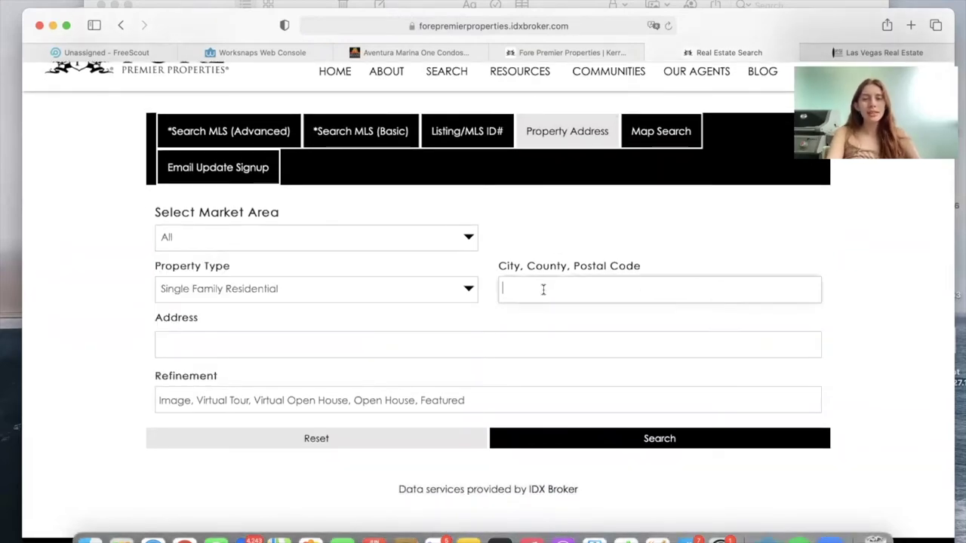
left_click(369, 291)
left_click(559, 230)
left_click(307, 405)
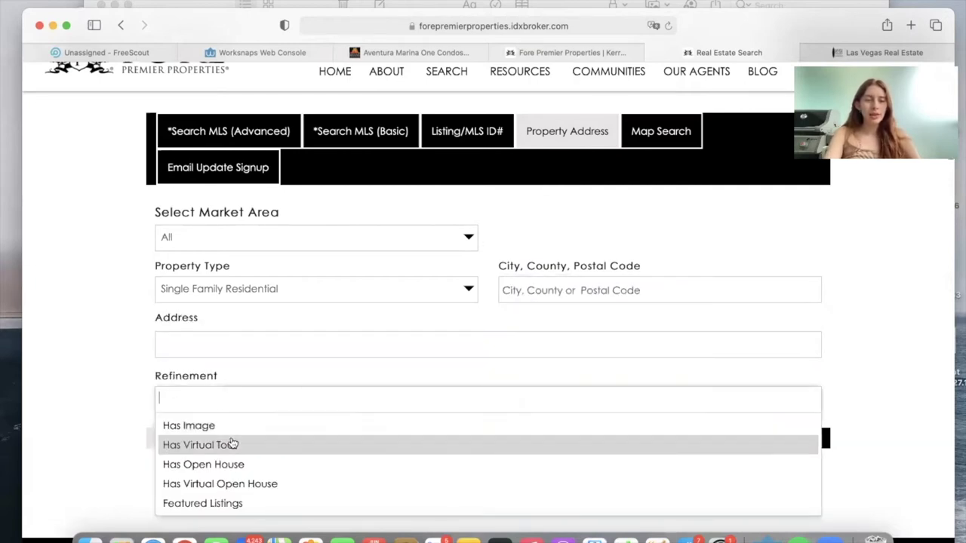
scroll(231, 443, "down", 1)
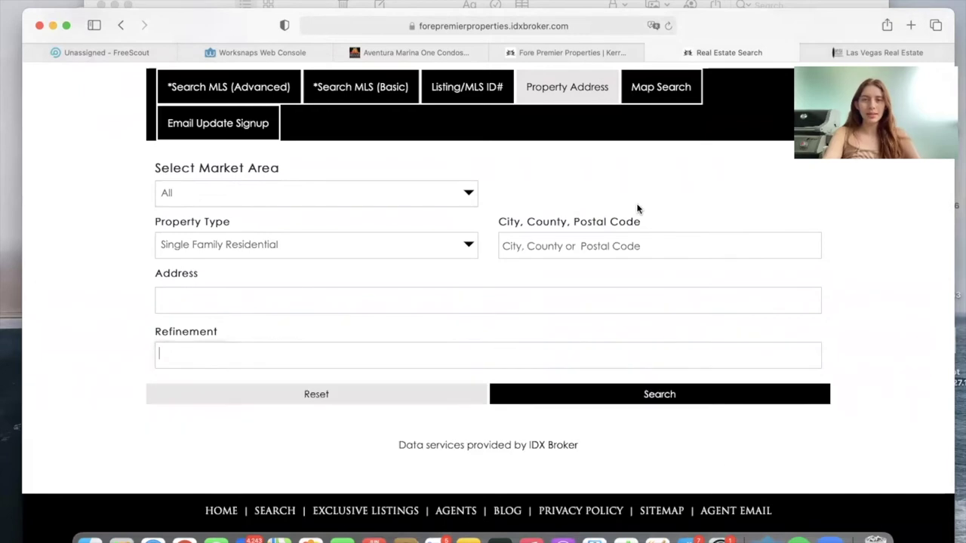
Step: Switch to Map Search and pan the map over Kerrville's listings toward I-10 and Fredericksburg Rd
left_click(653, 88)
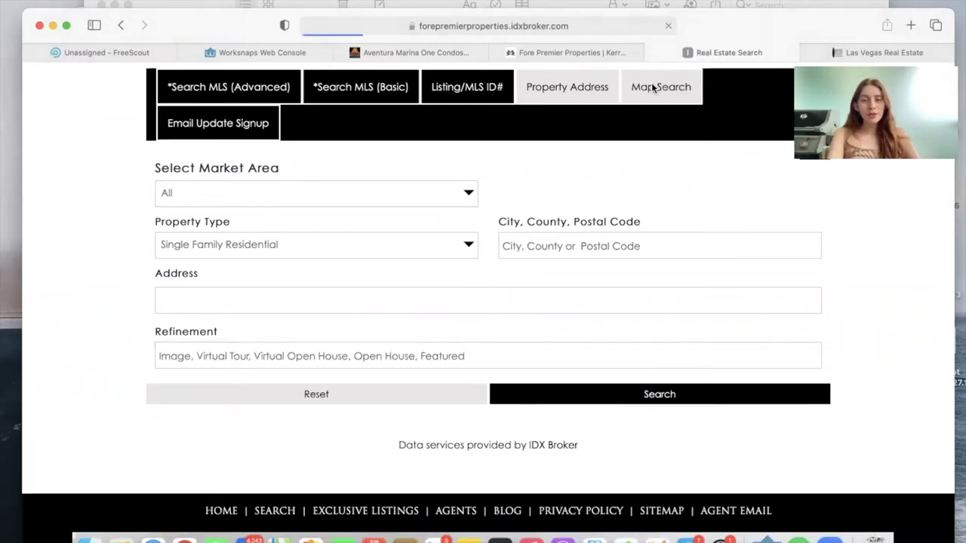
scroll(388, 313, "down", 10)
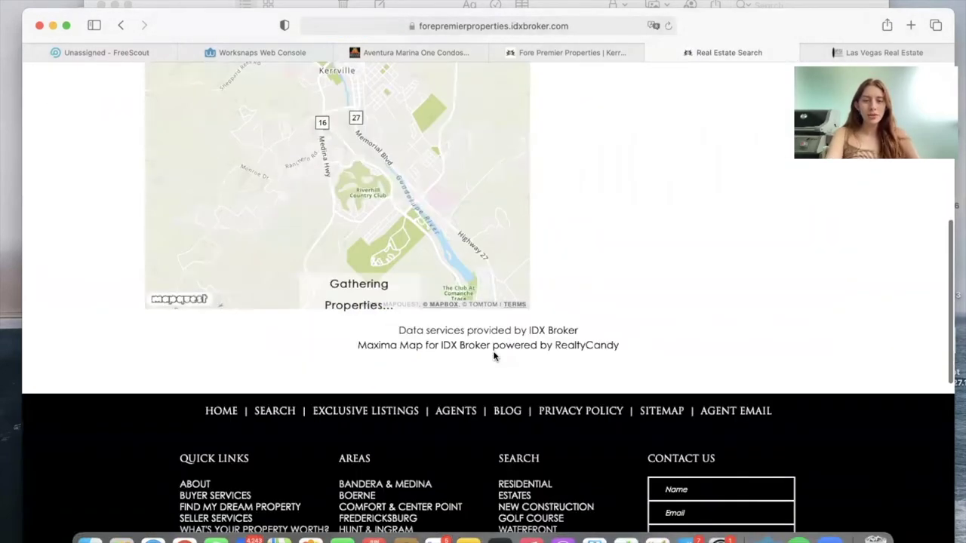
scroll(480, 333, "up", 8)
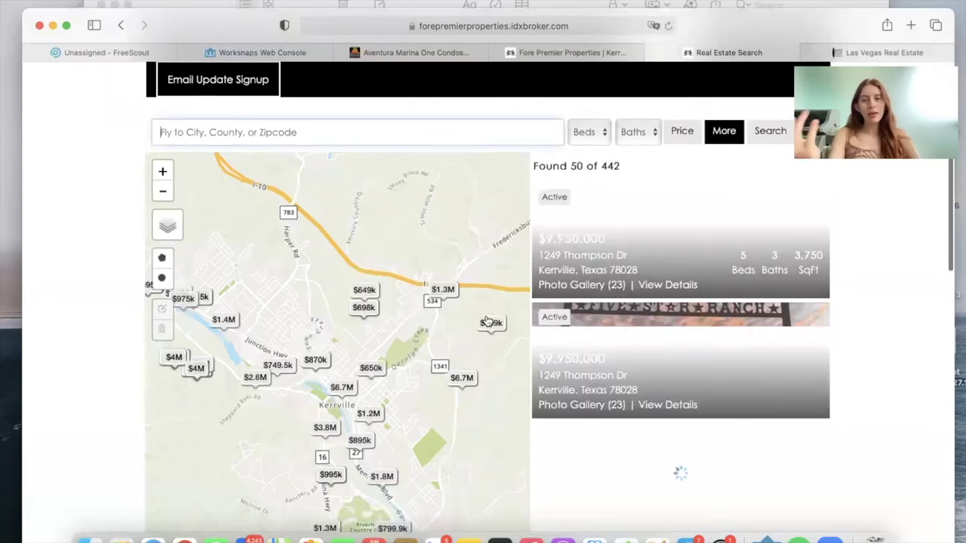
scroll(749, 368, "down", 3)
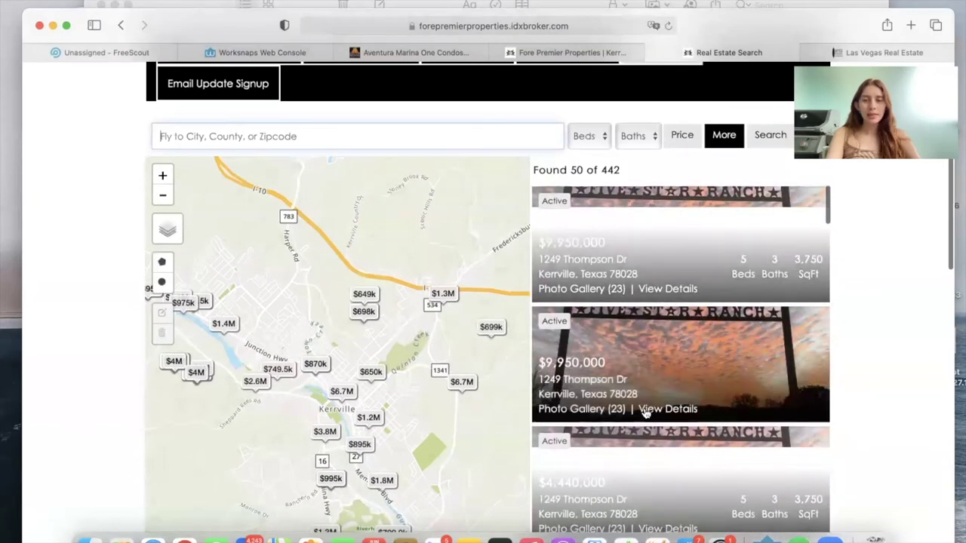
scroll(646, 412, "down", 5)
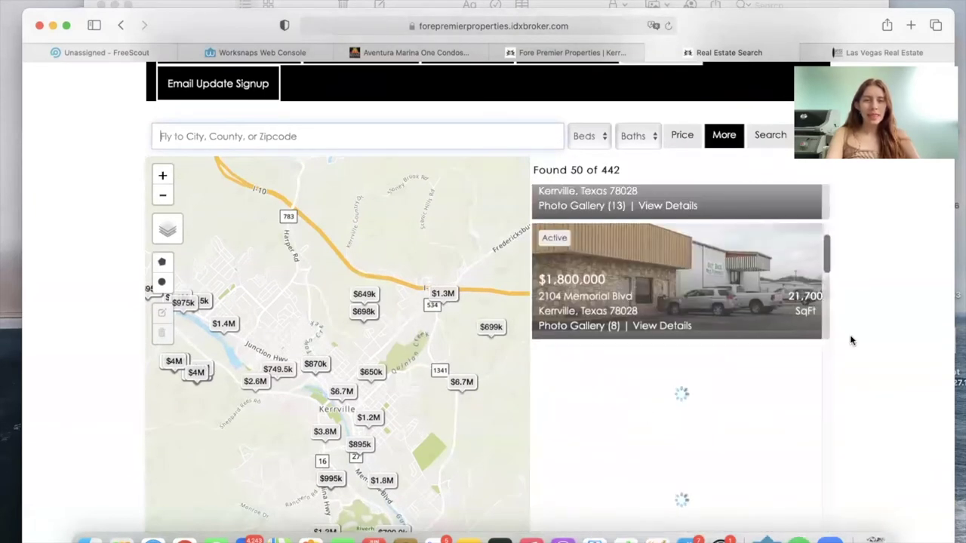
scroll(851, 341, "down", 1)
left_click_drag(356, 166, 330, 423)
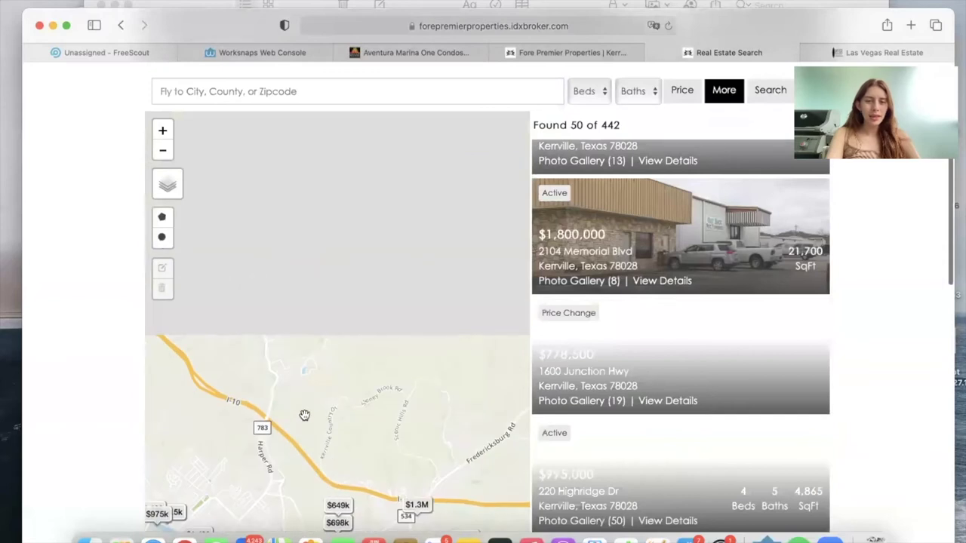
left_click_drag(409, 265, 317, 95)
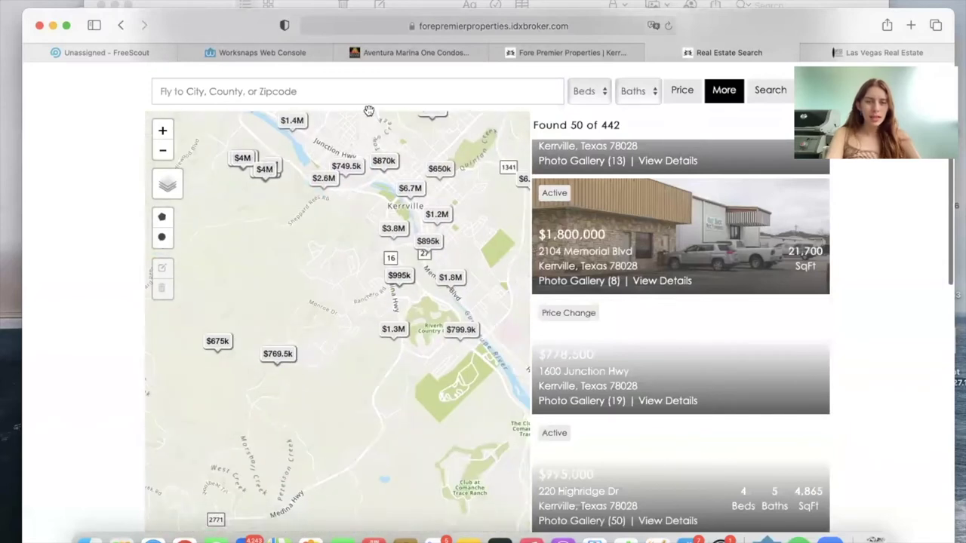
left_click_drag(368, 111, 365, 389)
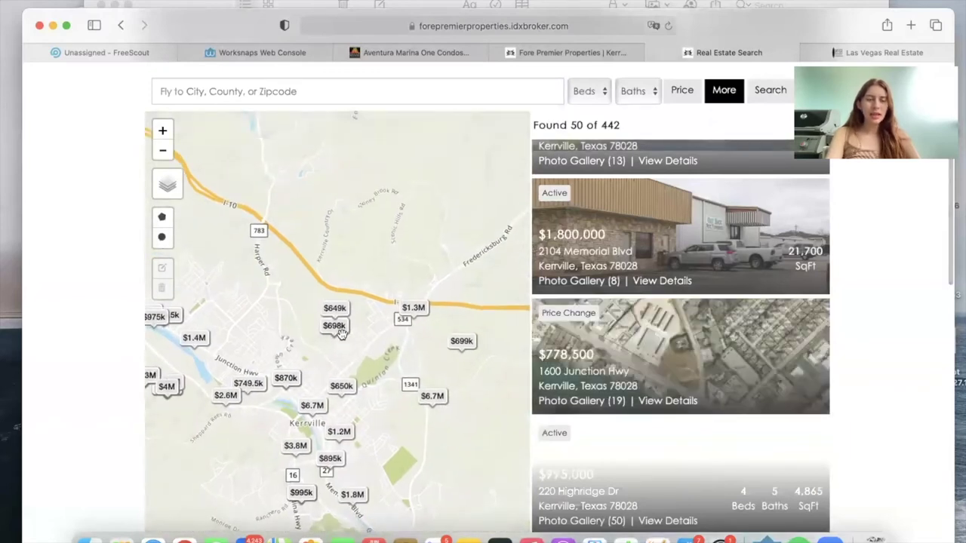
scroll(338, 336, "down", 2)
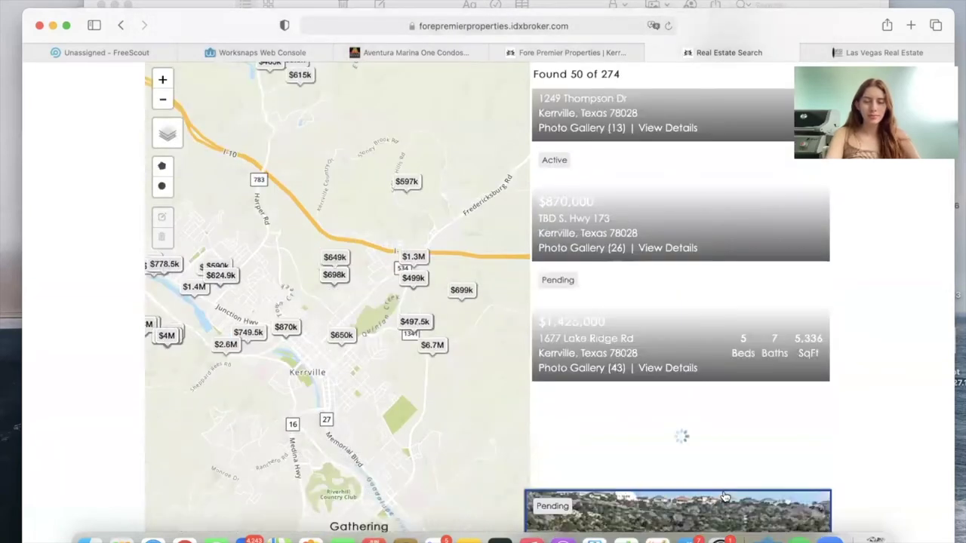
scroll(579, 391, "down", 1)
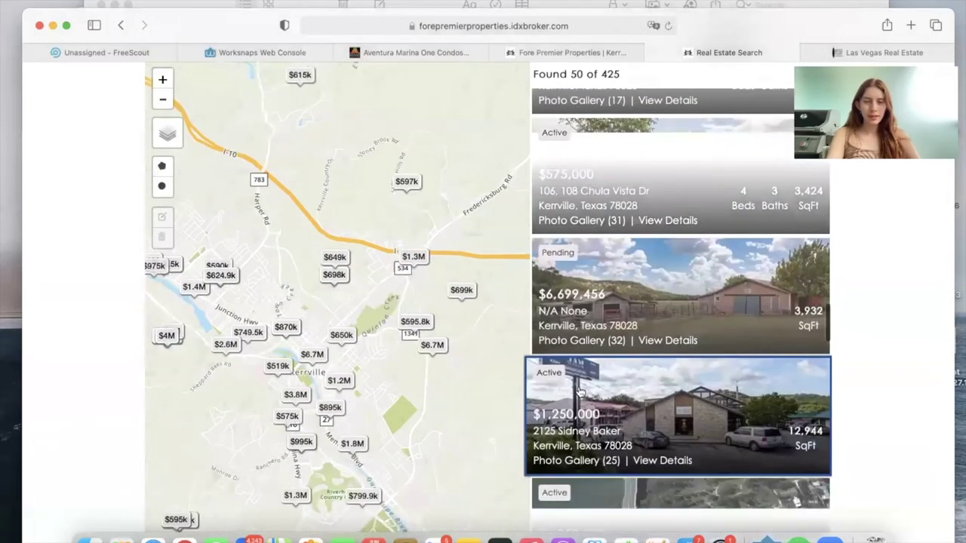
Step: Look over the 2125 Sidney Baker listing details, then return to the map results
left_click(667, 425)
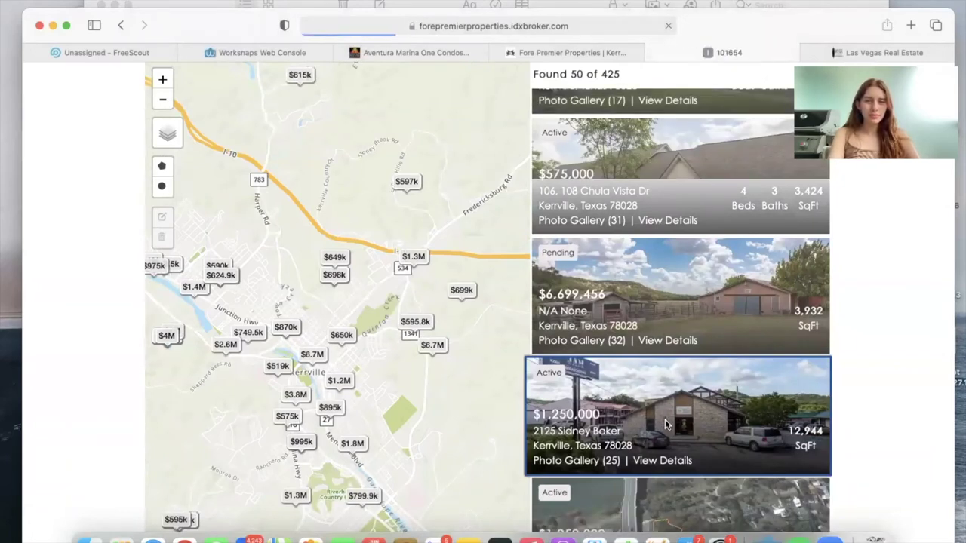
scroll(665, 419, "down", 2)
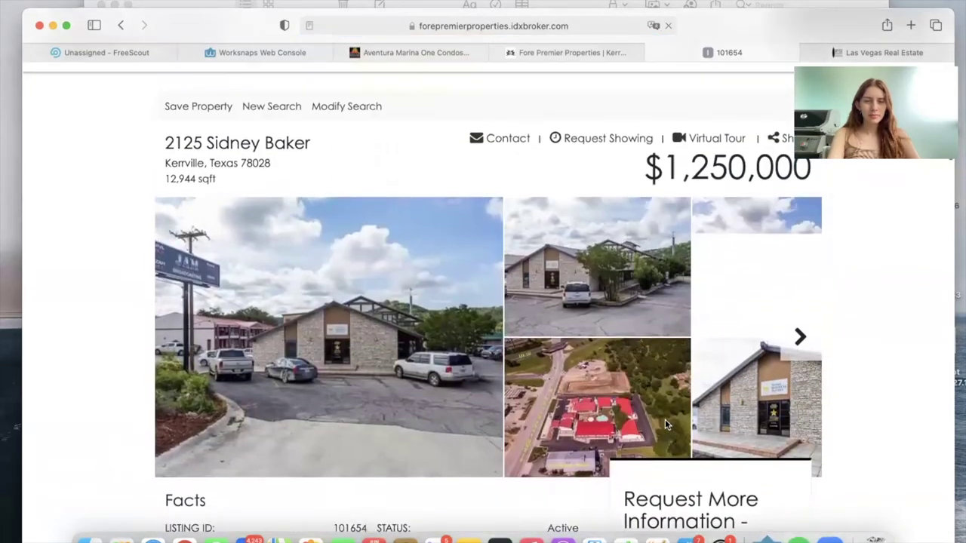
scroll(264, 107, "up", 1)
left_click(121, 25)
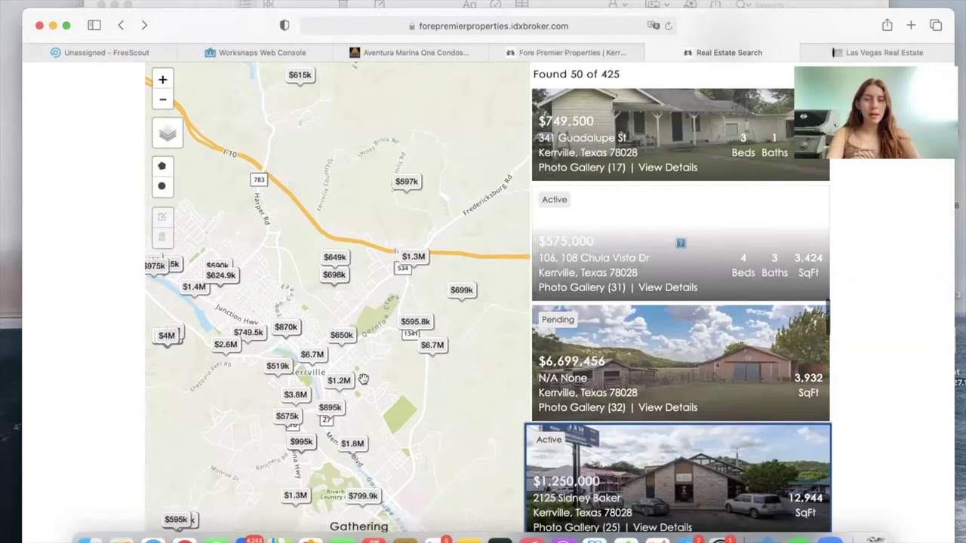
scroll(879, 320, "up", 3)
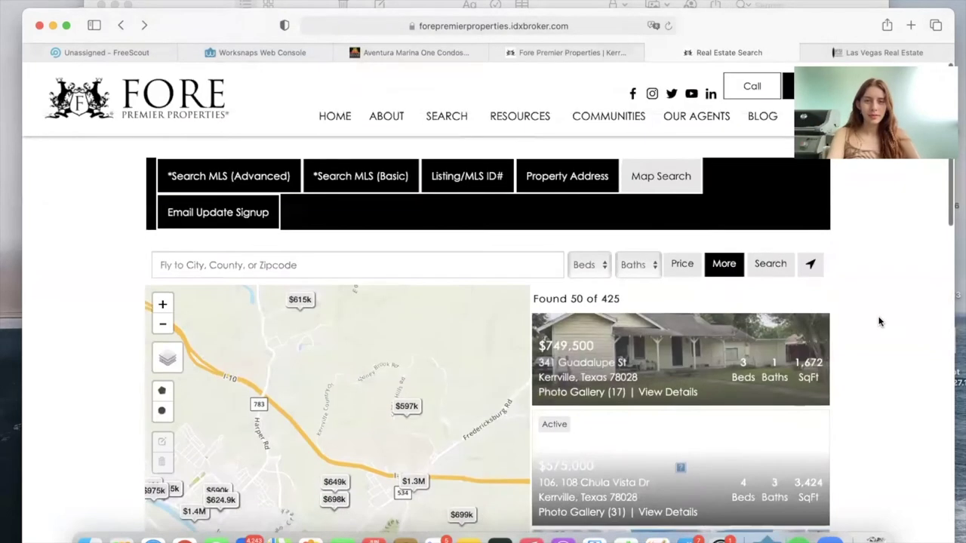
Step: Scroll through the Email Update Signup form, then return to the Fore Premier home page via HOME
left_click(225, 213)
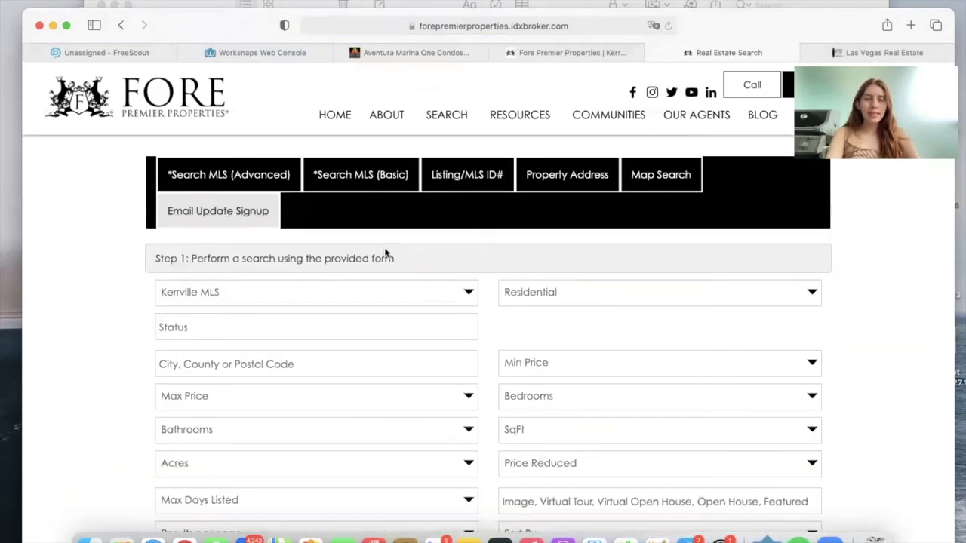
scroll(385, 253, "down", 2)
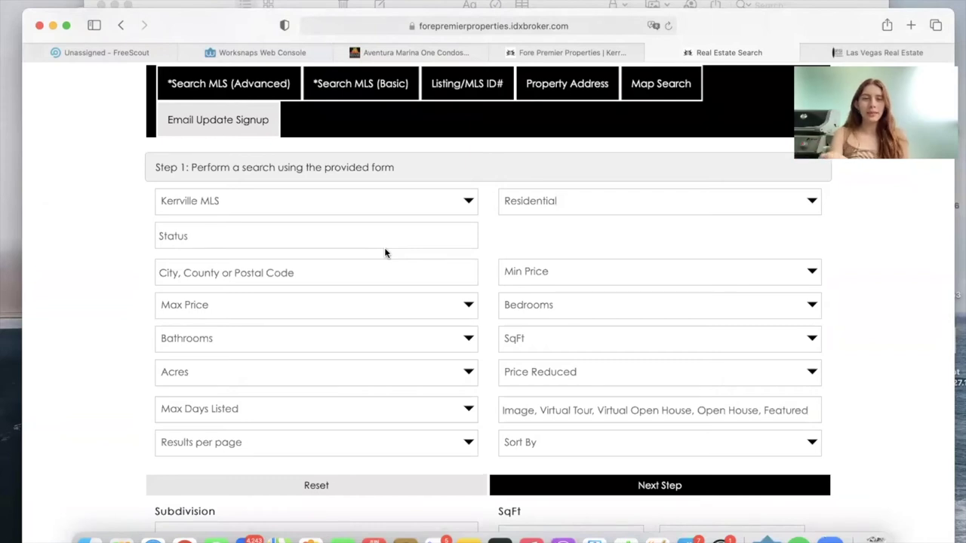
scroll(434, 341, "down", 6)
scroll(434, 340, "down", 2)
scroll(670, 163, "up", 6)
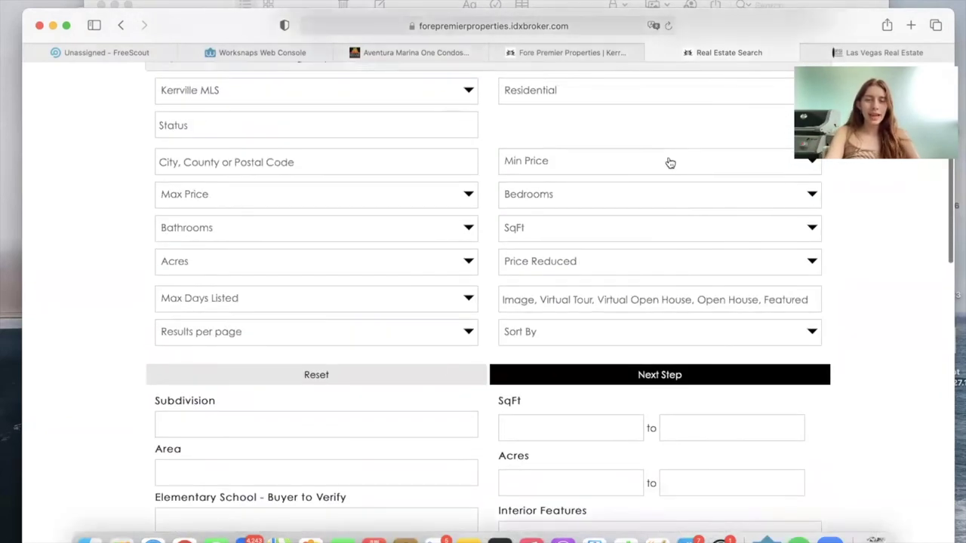
scroll(442, 280, "up", 5)
left_click(336, 113)
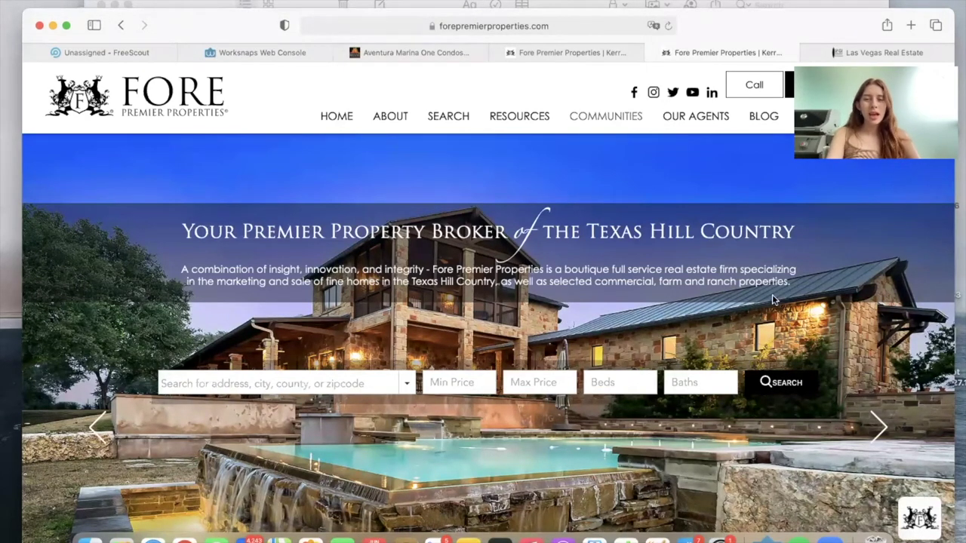
left_click(781, 382)
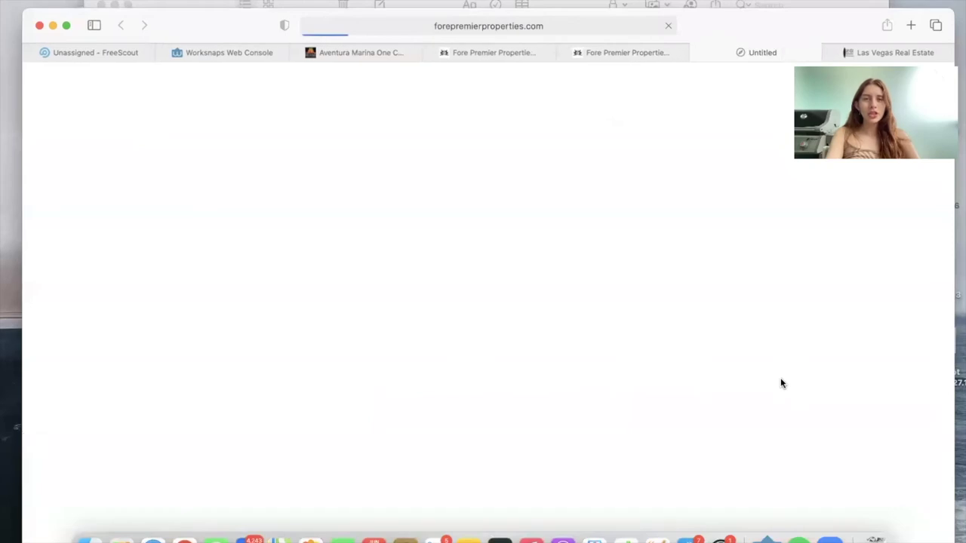
left_click(649, 51)
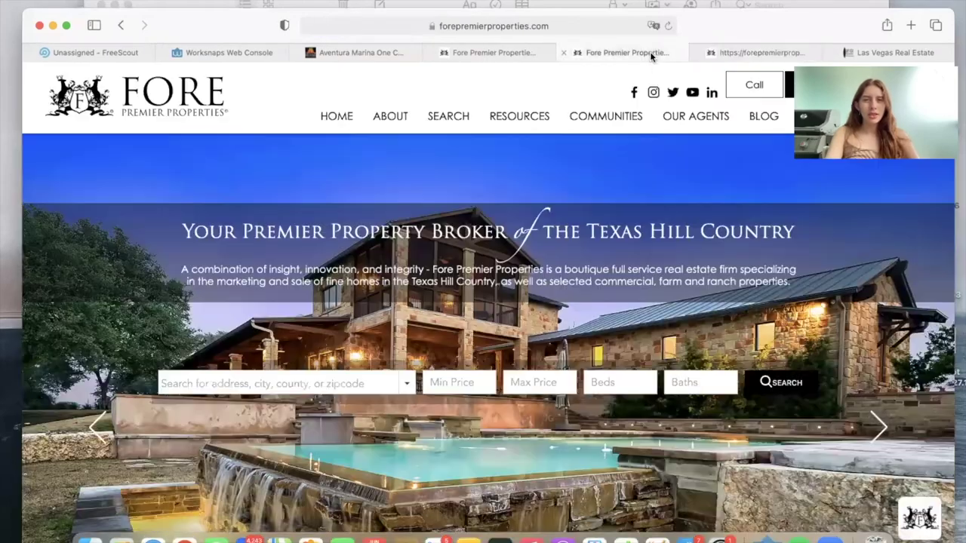
left_click(748, 55)
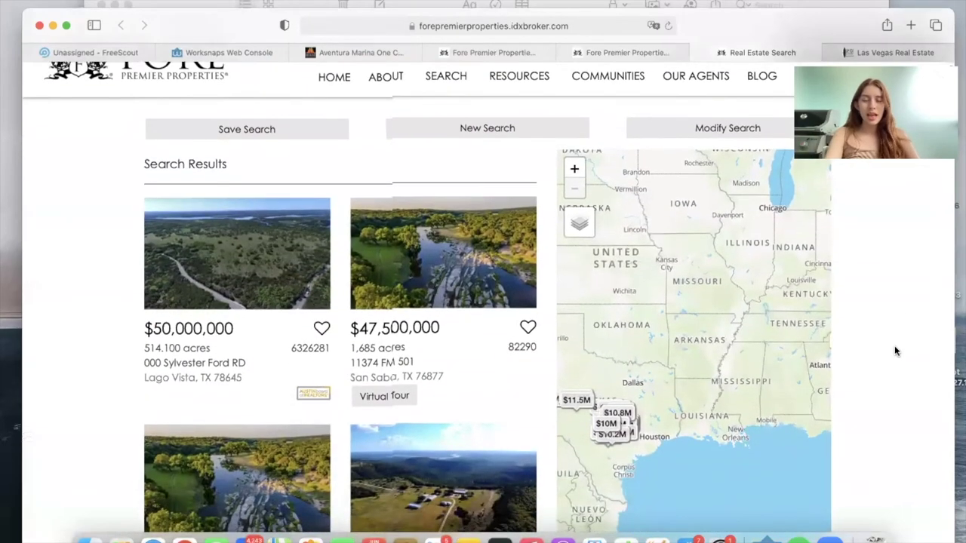
key("super+w")
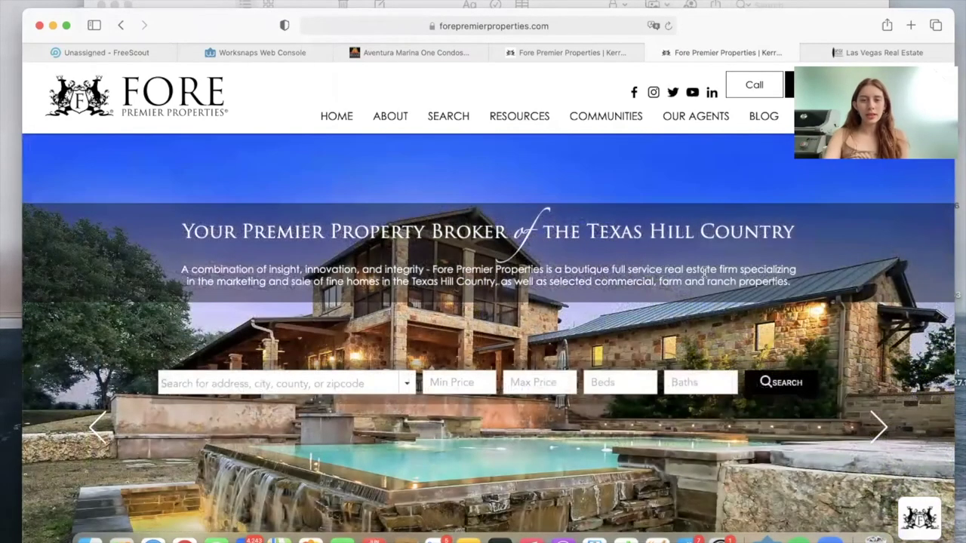
Step: Open the Golf Course Properties listings from the home page's search categories
scroll(703, 272, "down", 5)
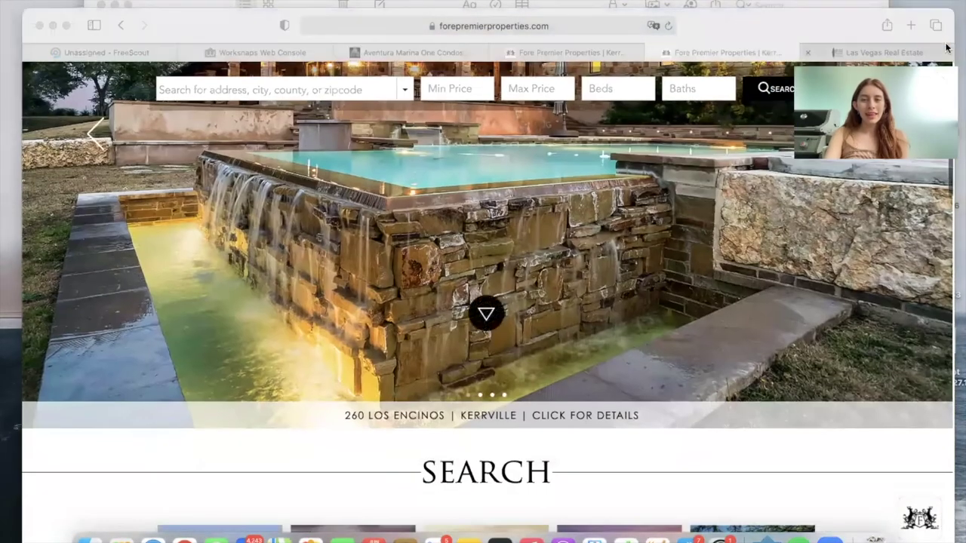
scroll(716, 250, "down", 5)
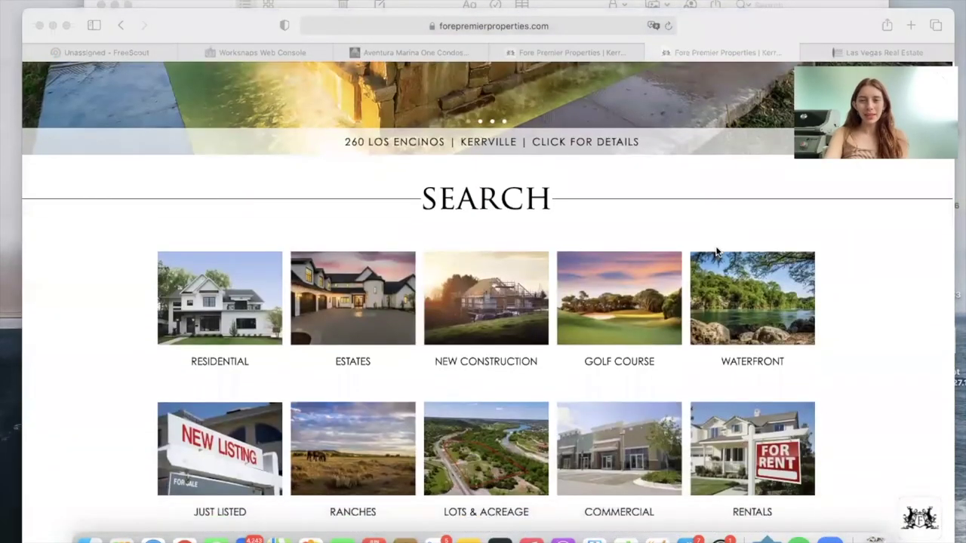
scroll(717, 252, "down", 3)
scroll(718, 250, "up", 1)
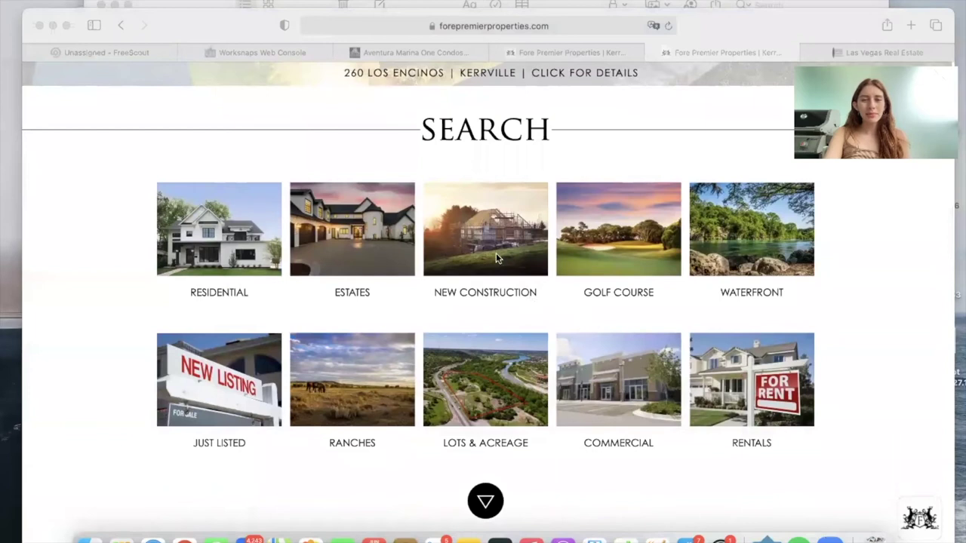
left_click(911, 271)
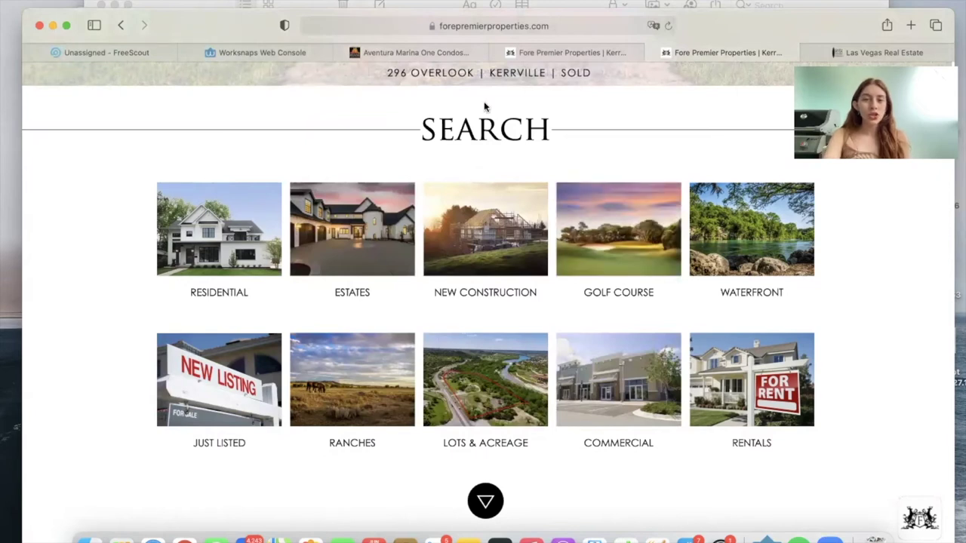
left_click(646, 259)
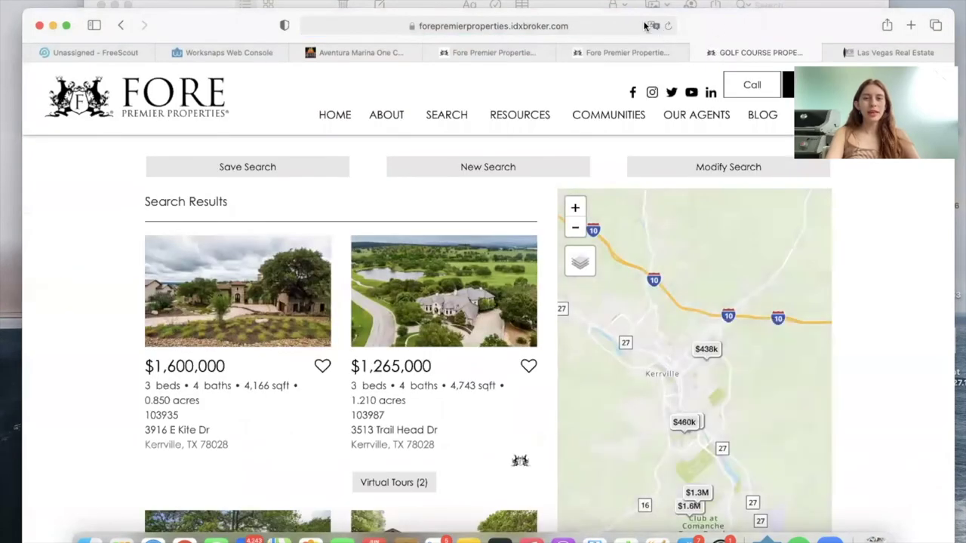
Step: Check the golf course results' web address, then close that tab and return to the page top
left_click_drag(729, 34, 733, 7)
left_click(627, 67)
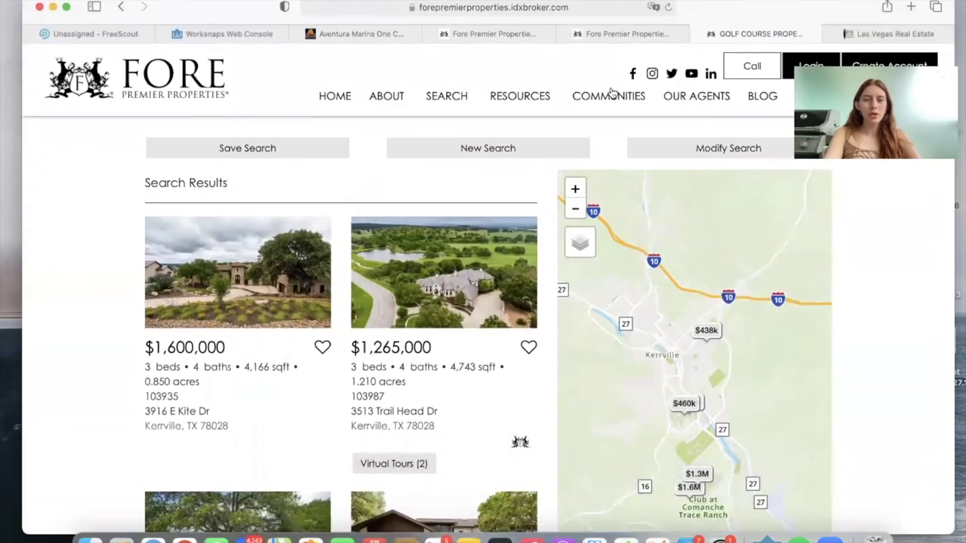
scroll(450, 353, "down", 8)
scroll(448, 352, "down", 2)
scroll(442, 226, "up", 10)
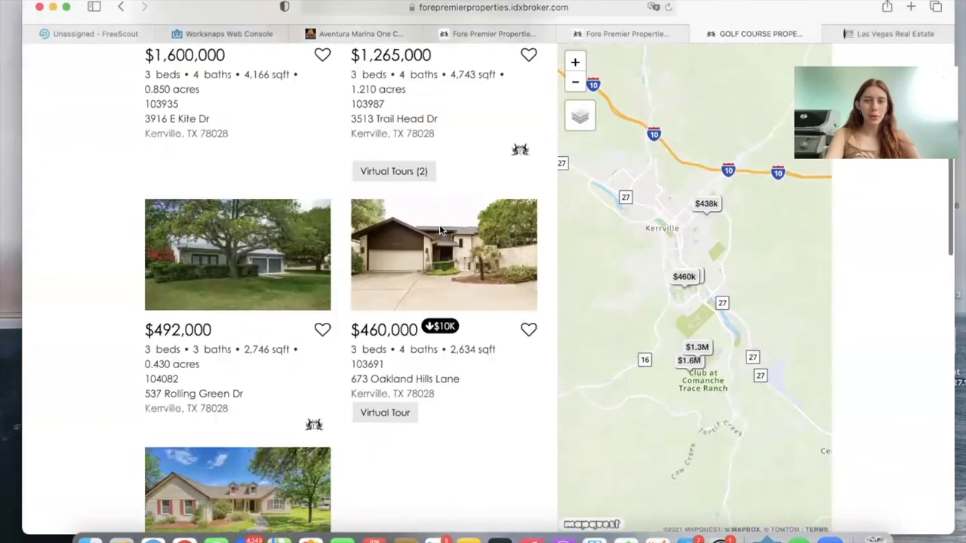
left_click(698, 34)
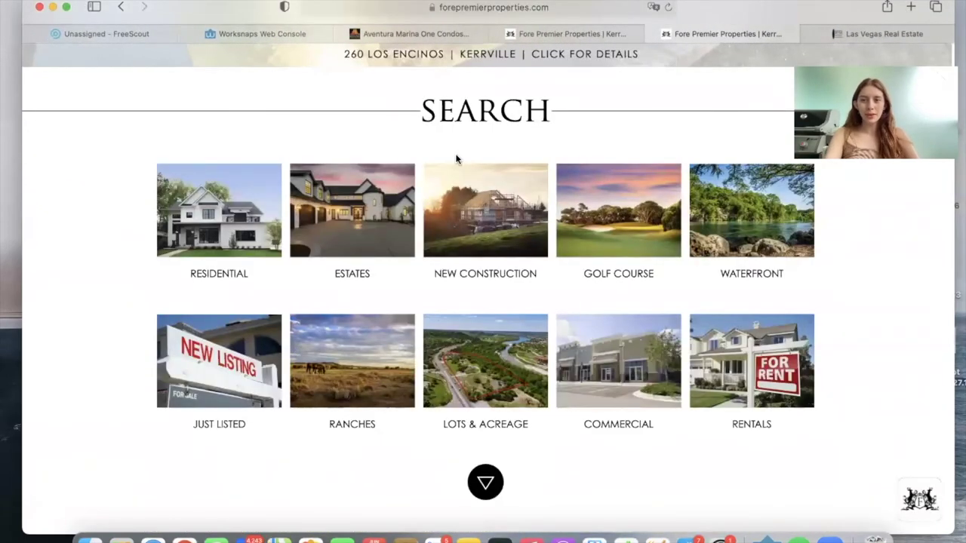
scroll(456, 158, "up", 10)
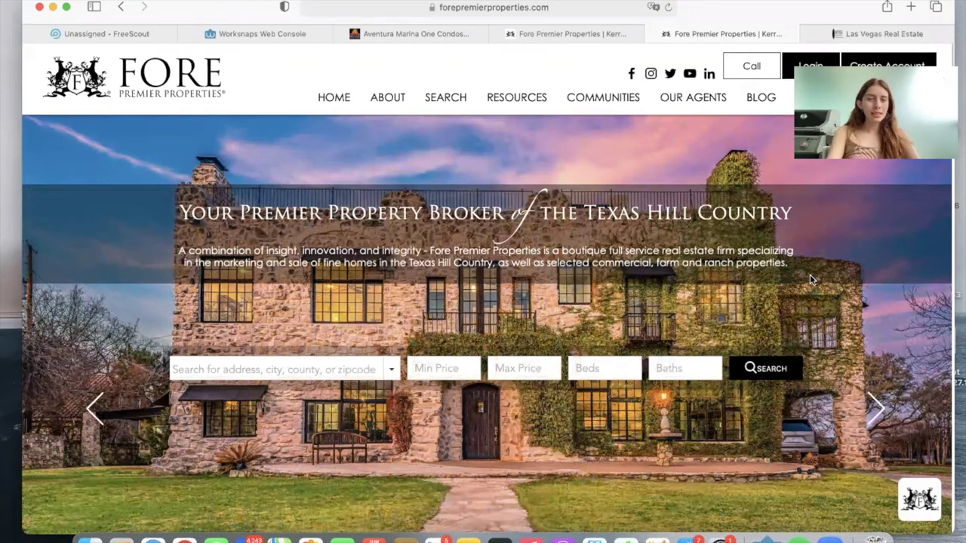
mouse_move(453, 101)
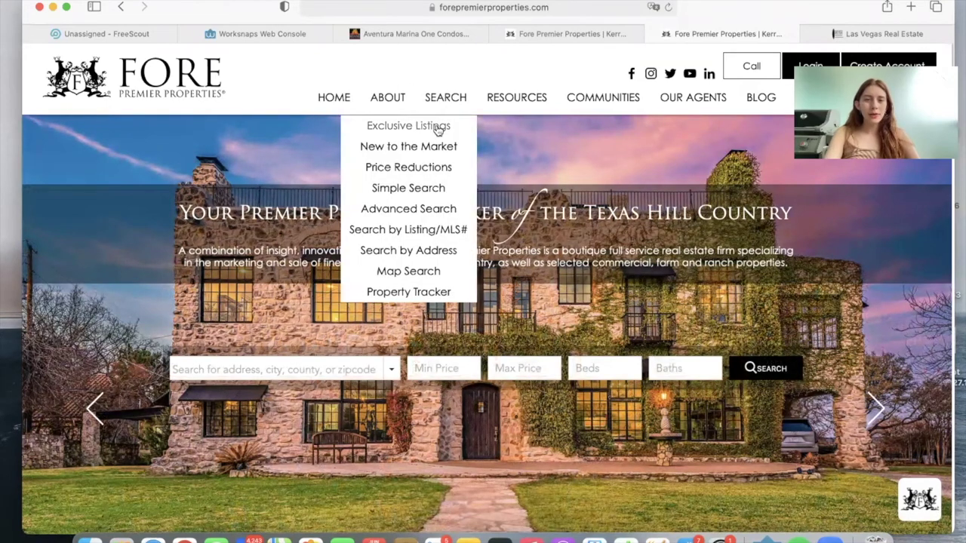
left_click(437, 129)
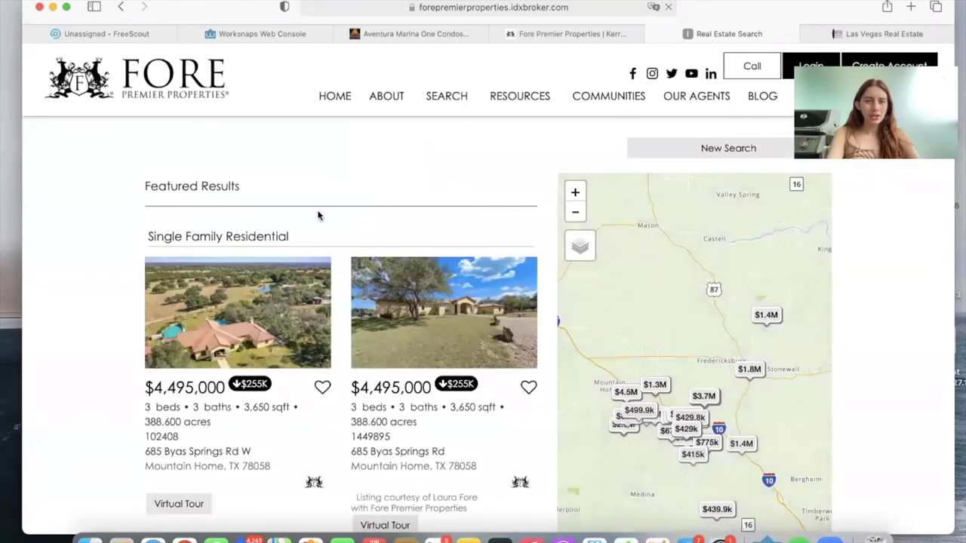
scroll(318, 216, "down", 10)
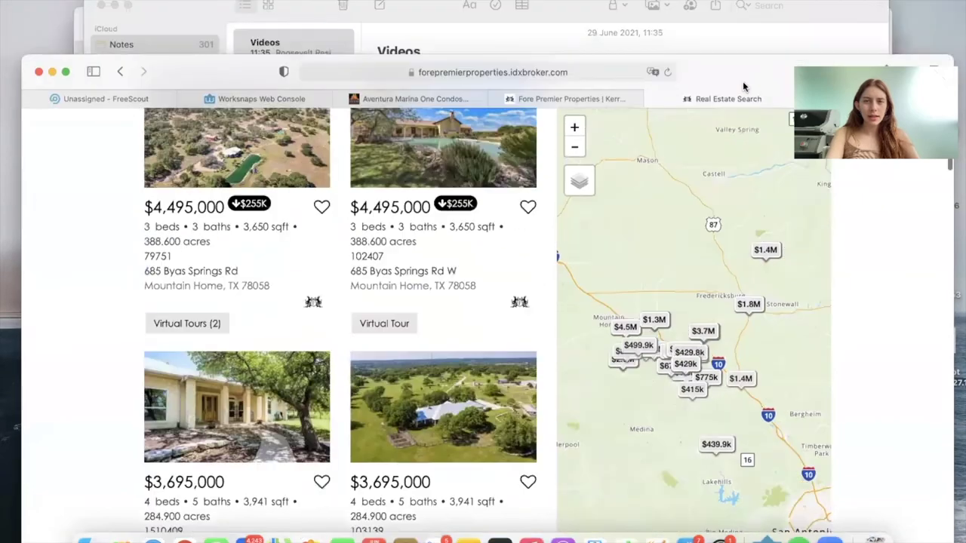
left_click(608, 9)
key("Escape")
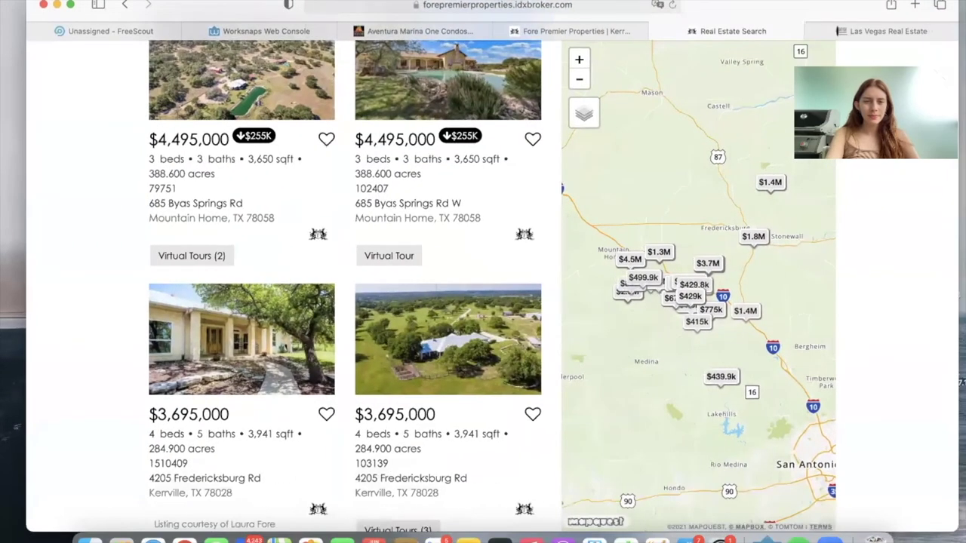
left_click(132, 4)
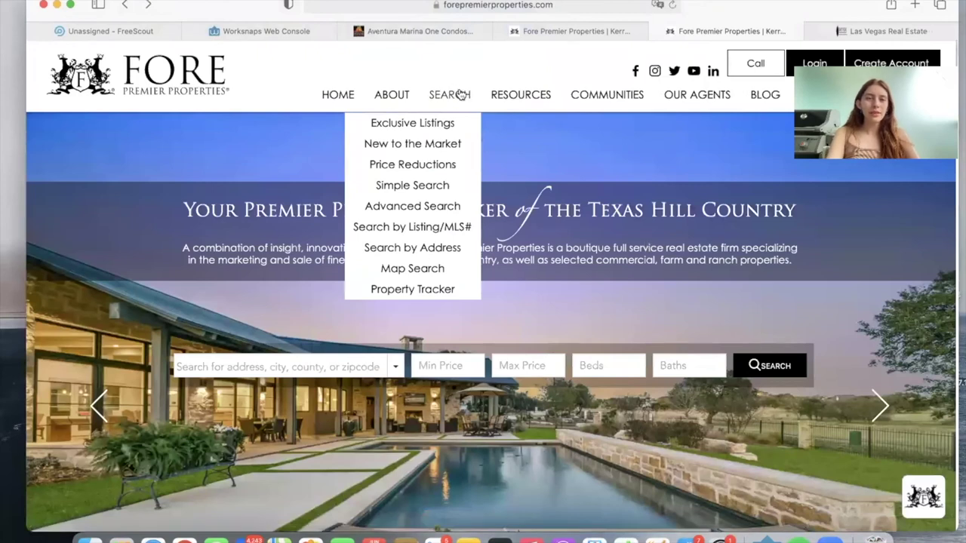
left_click(433, 168)
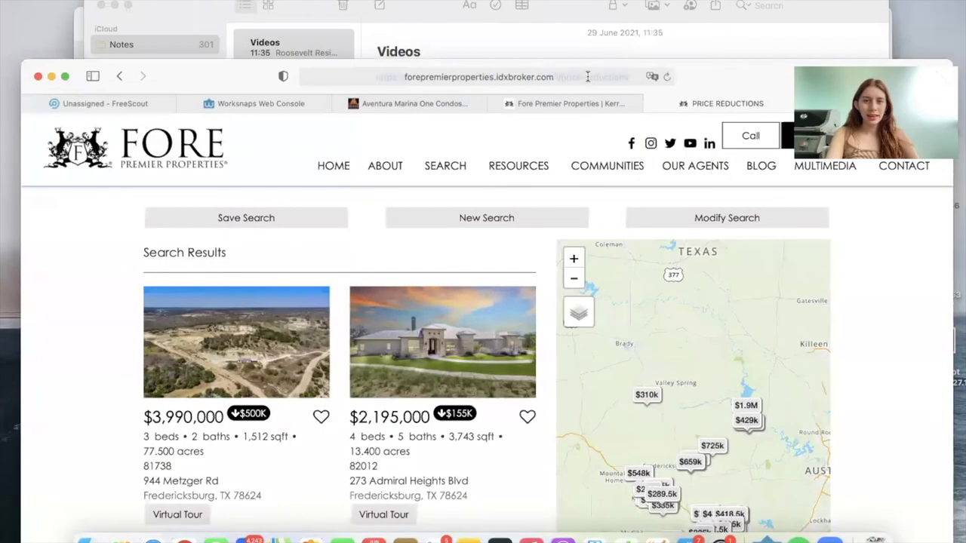
left_click(538, 76)
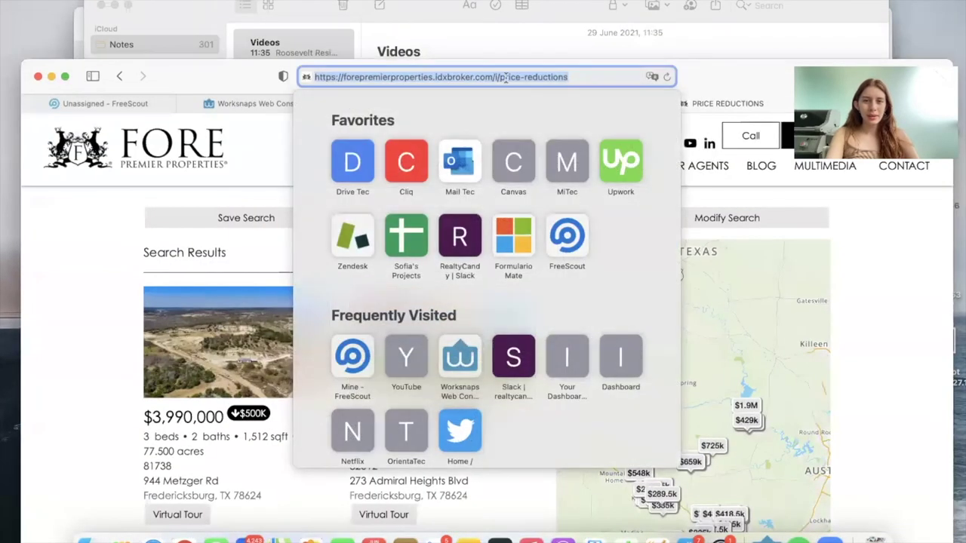
left_click(757, 85)
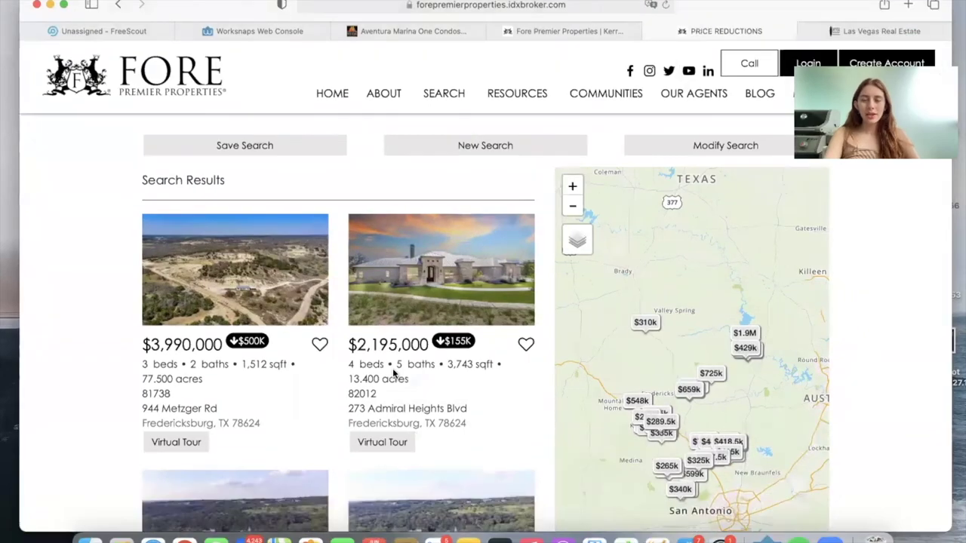
scroll(393, 369, "down", 4)
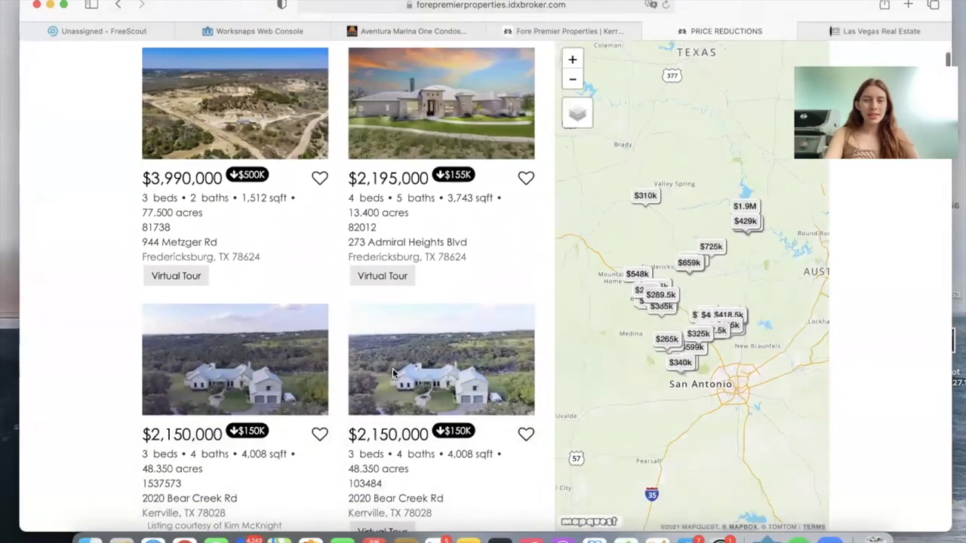
scroll(392, 368, "down", 15)
scroll(393, 368, "down", 3)
scroll(392, 369, "up", 15)
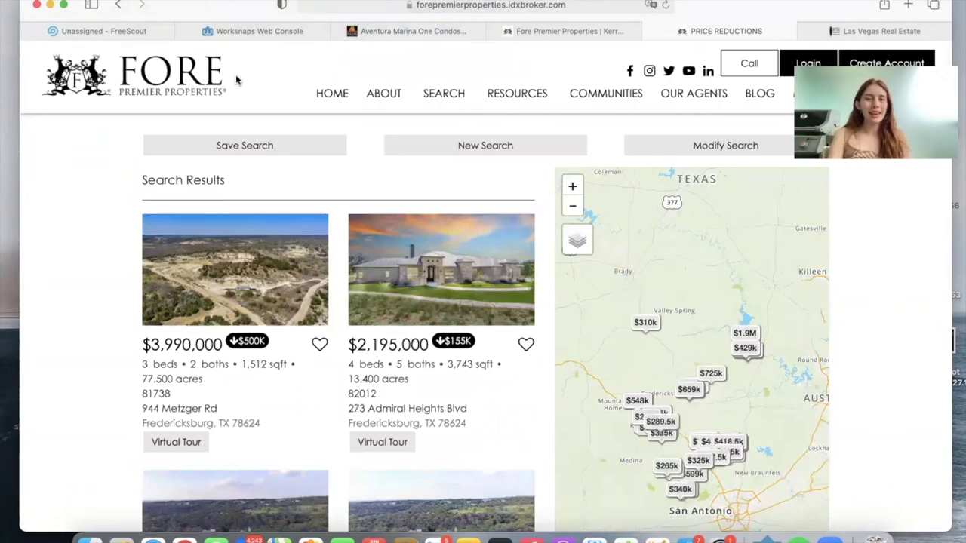
Step: Go back to the home page and bring up the Simple Search form from the SEARCH menu
left_click(213, 75)
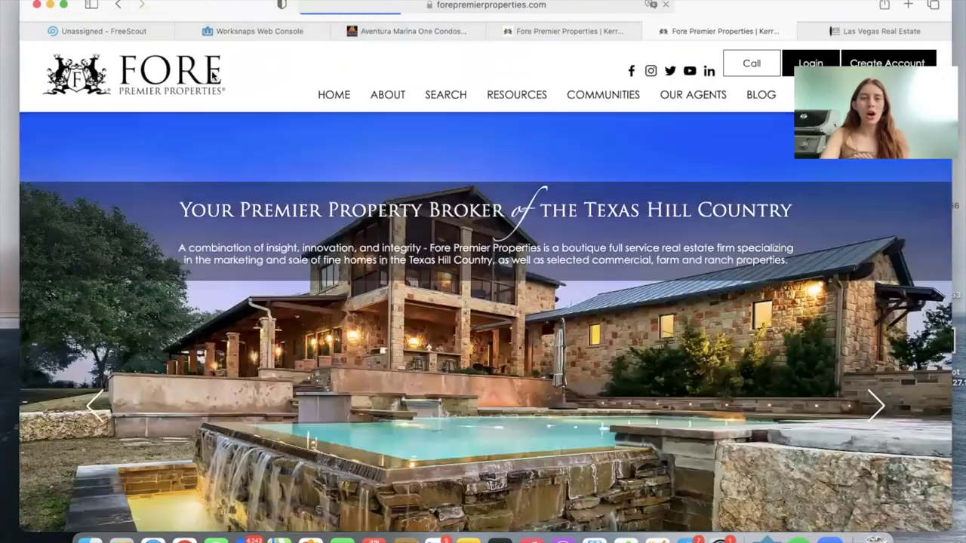
scroll(425, 289, "down", 10)
scroll(425, 289, "up", 15)
mouse_move(451, 111)
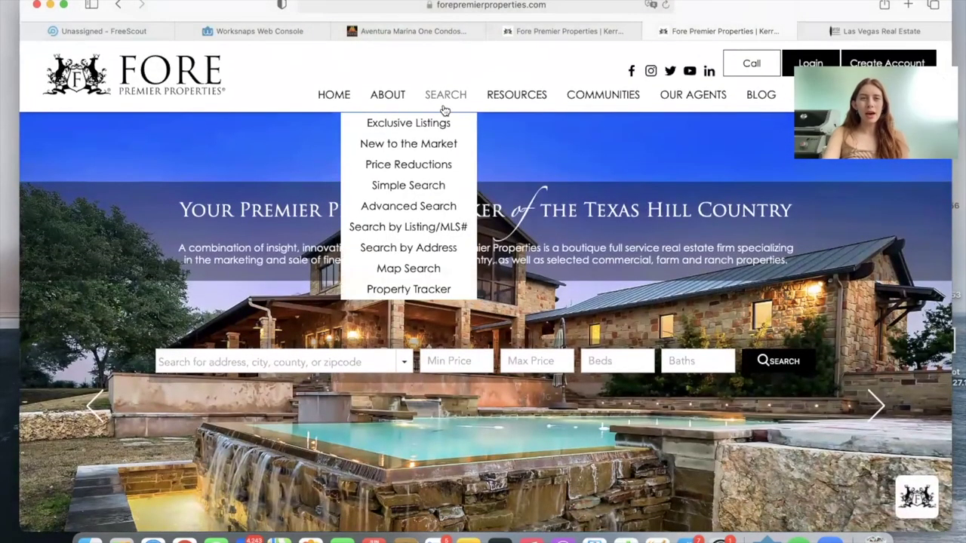
left_click(412, 185)
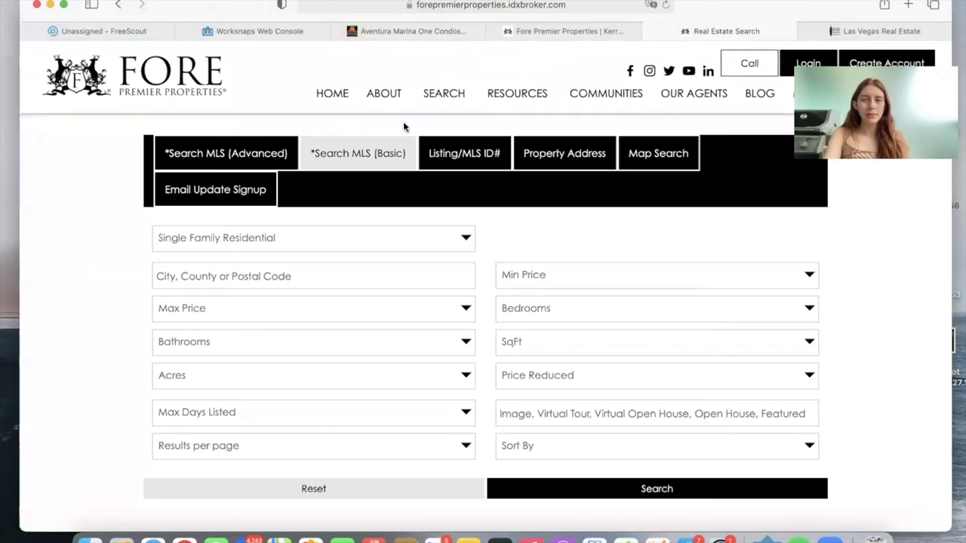
Step: Visit the Search by Listing/MLS# form, then the Property Tracker page
mouse_move(422, 207)
left_click(407, 228)
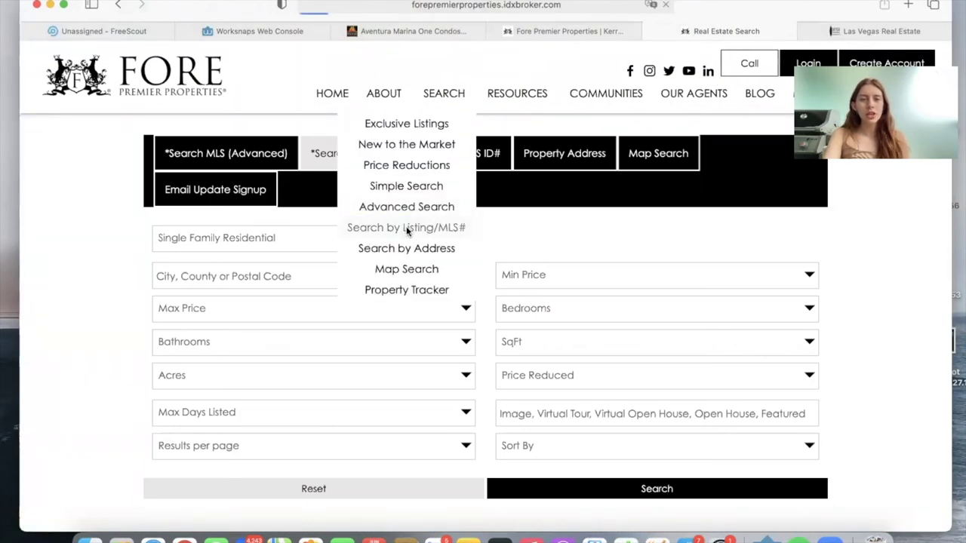
mouse_move(450, 104)
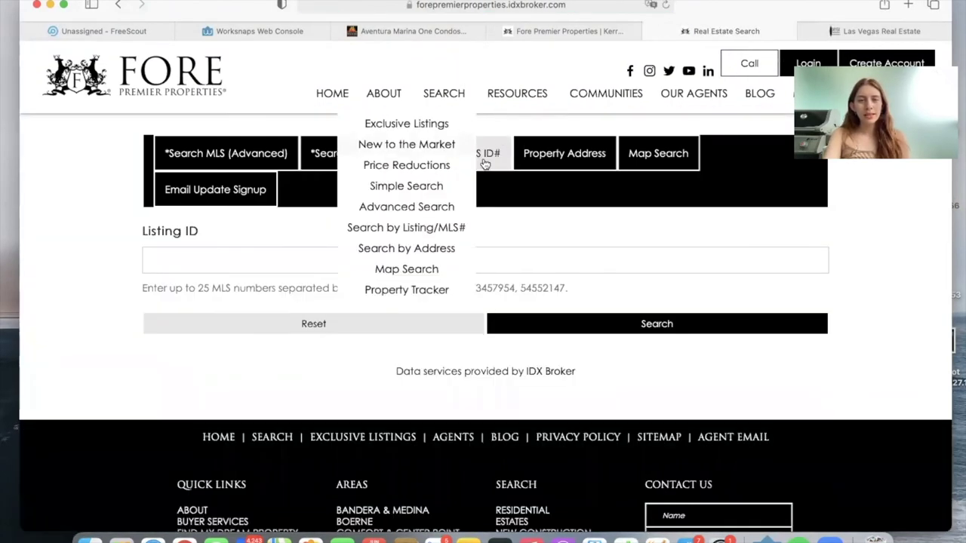
left_click(420, 291)
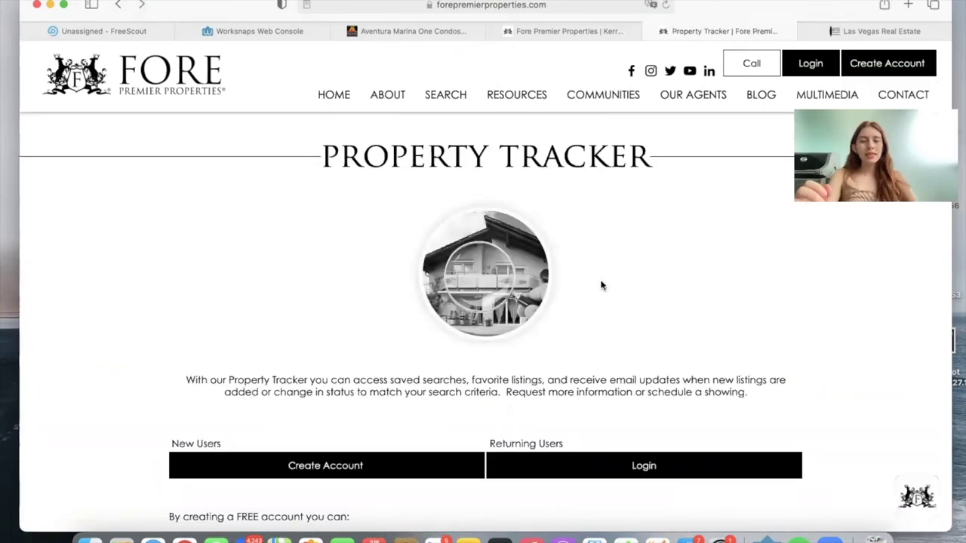
Step: Skim the Property Tracker page and return to the homepage via the FORE logo
scroll(602, 282, "down", 3)
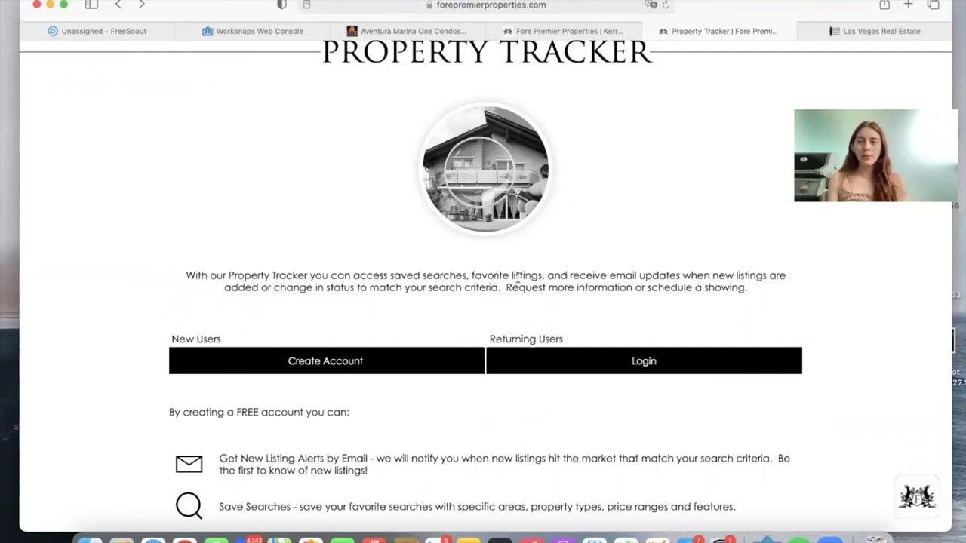
scroll(517, 277, "down", 10)
scroll(340, 189, "up", 15)
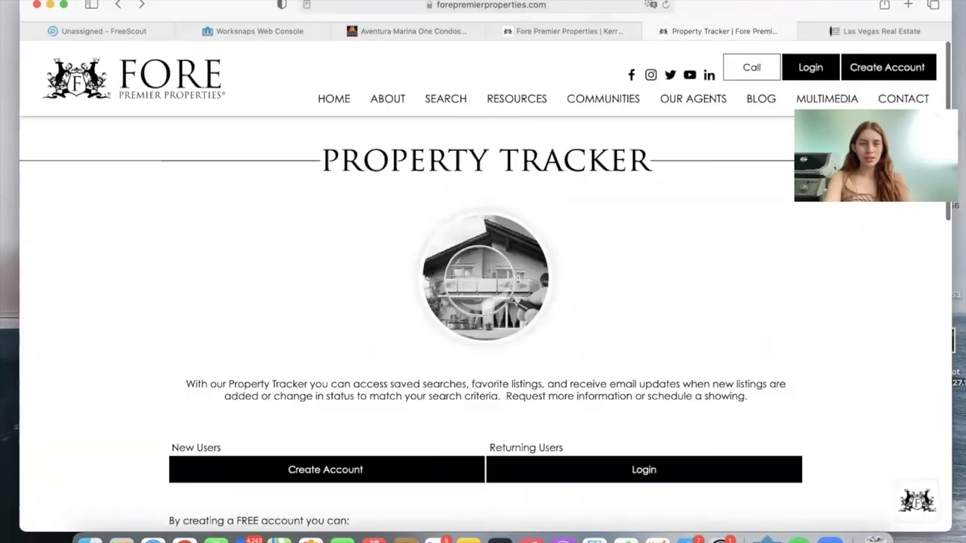
left_click(153, 66)
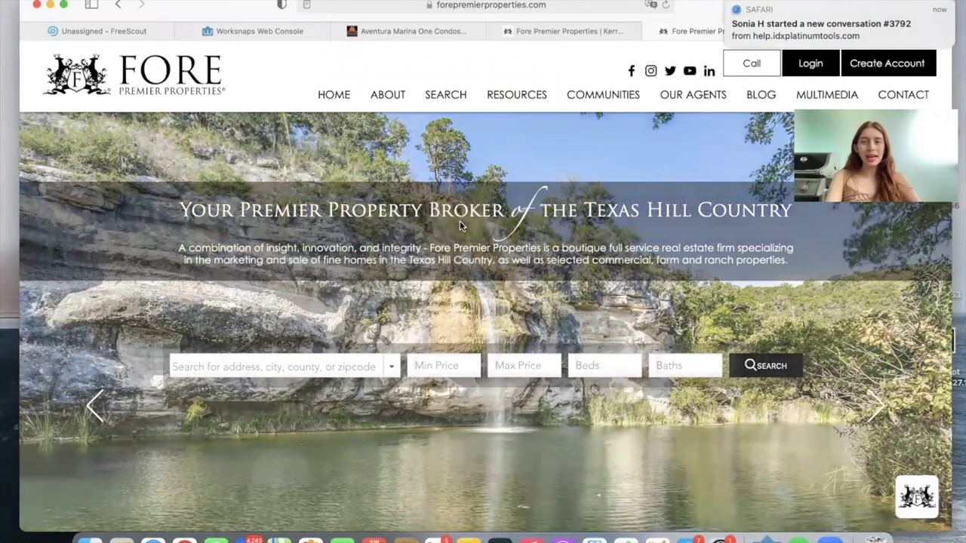
mouse_move(516, 95)
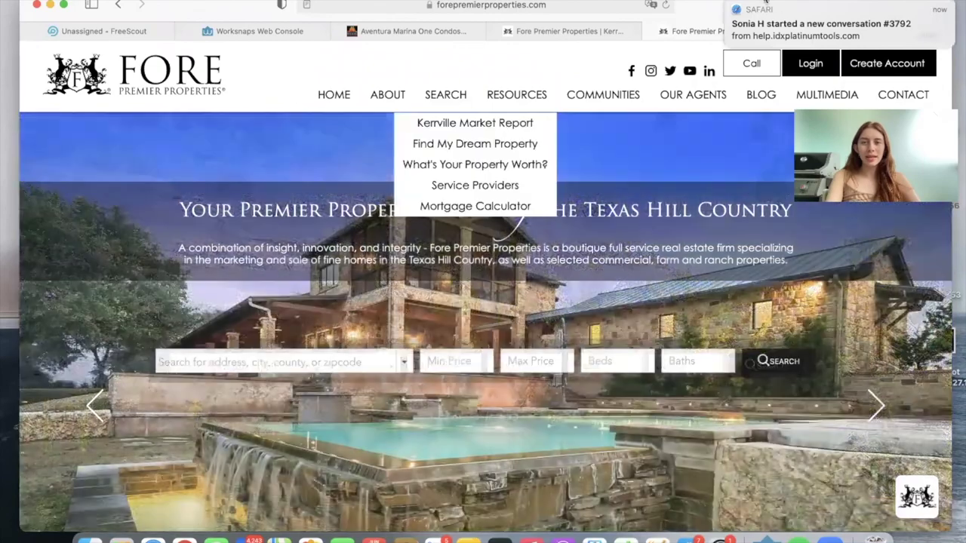